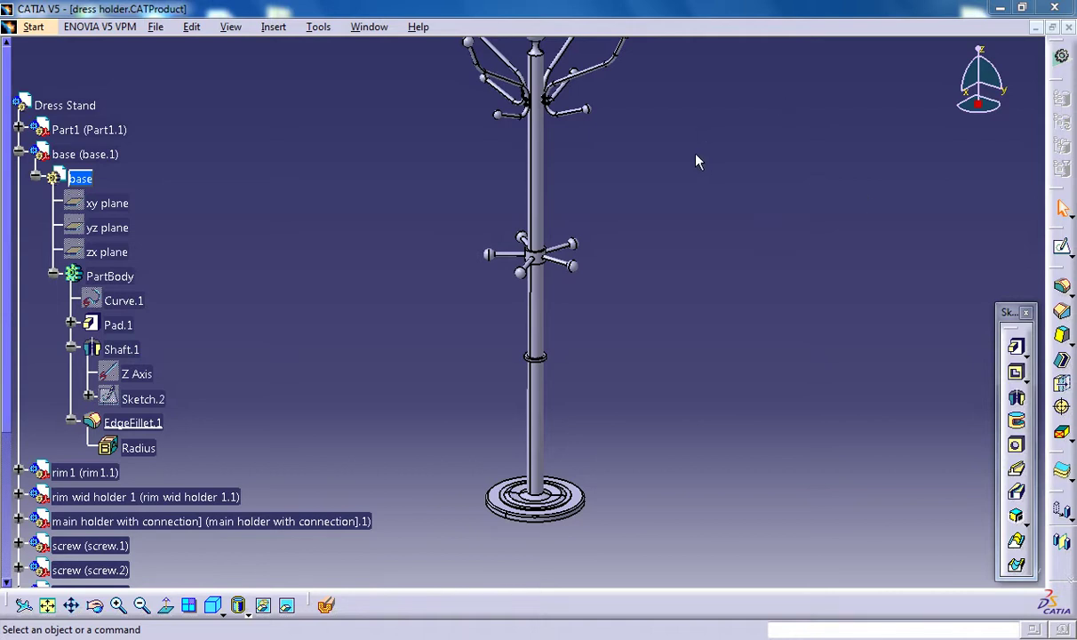
Review the finished dress holder model and switch to the Dress Holder Stand Study.CATProduct window.
middle_drag(668, 193, 572, 207)
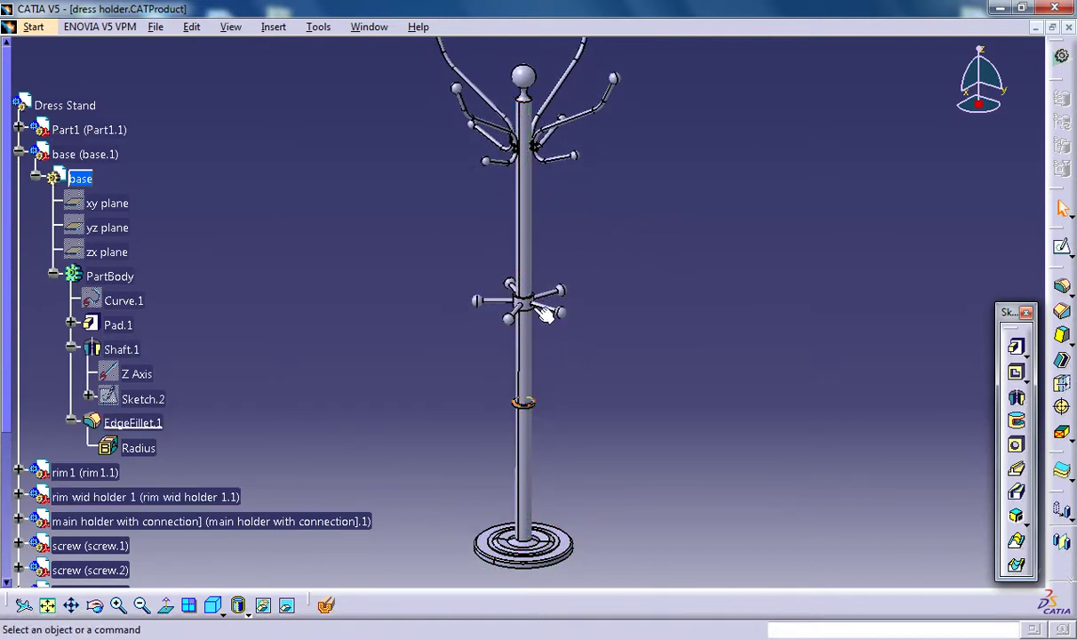
middle_drag(563, 173, 413, 71)
click(364, 26)
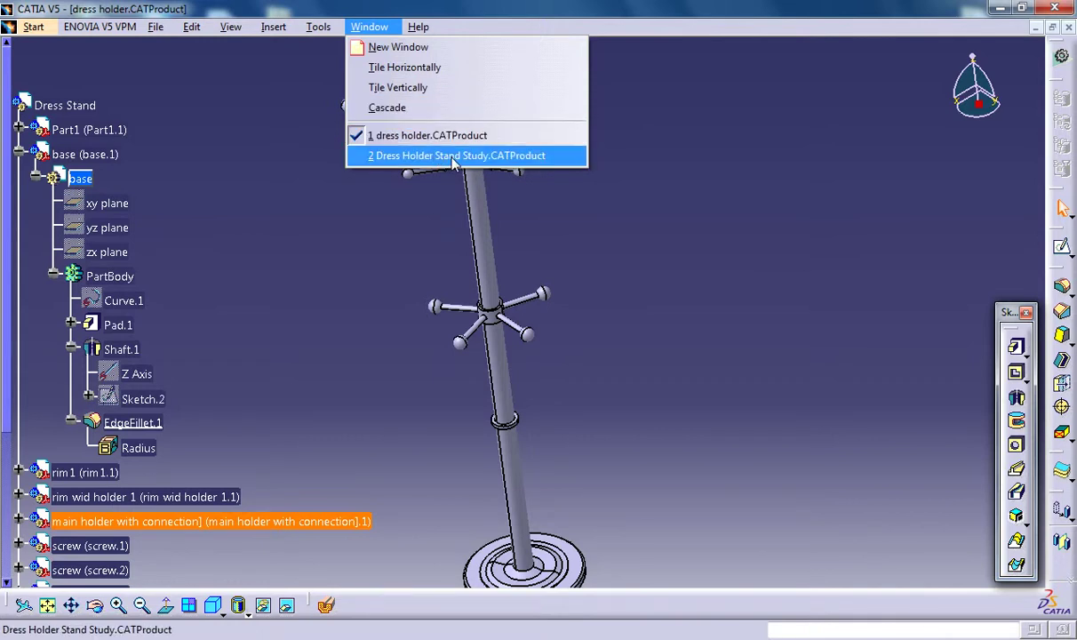
click(454, 155)
middle_drag(565, 303, 555, 274)
click(571, 282)
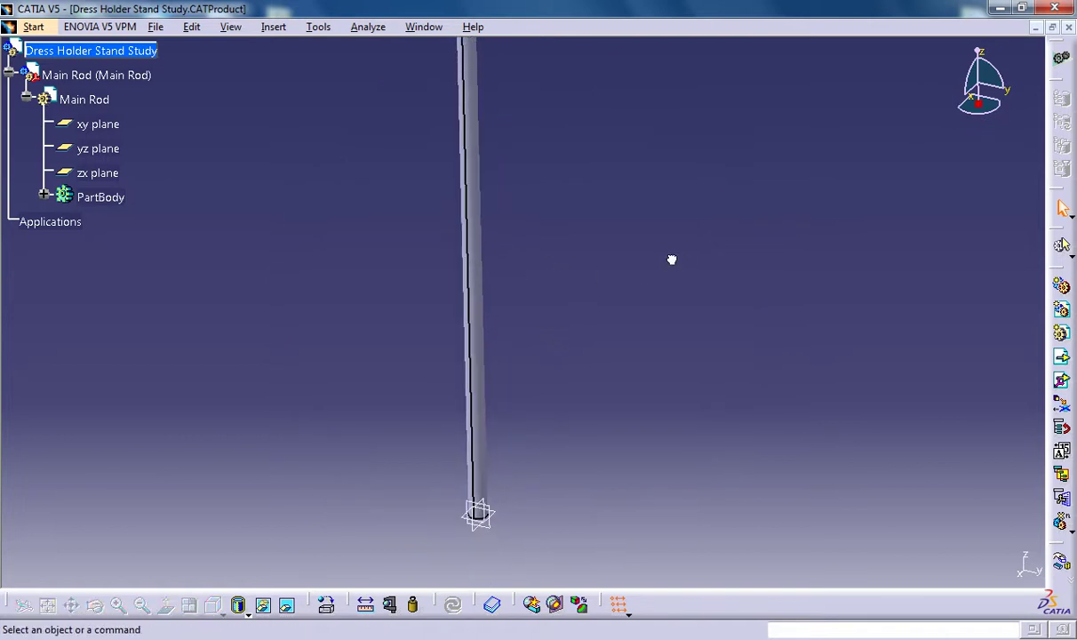
Insert a new part into the Dress Holder Stand Study product, choosing to define a new origin using the new part itself.
double_click(116, 51)
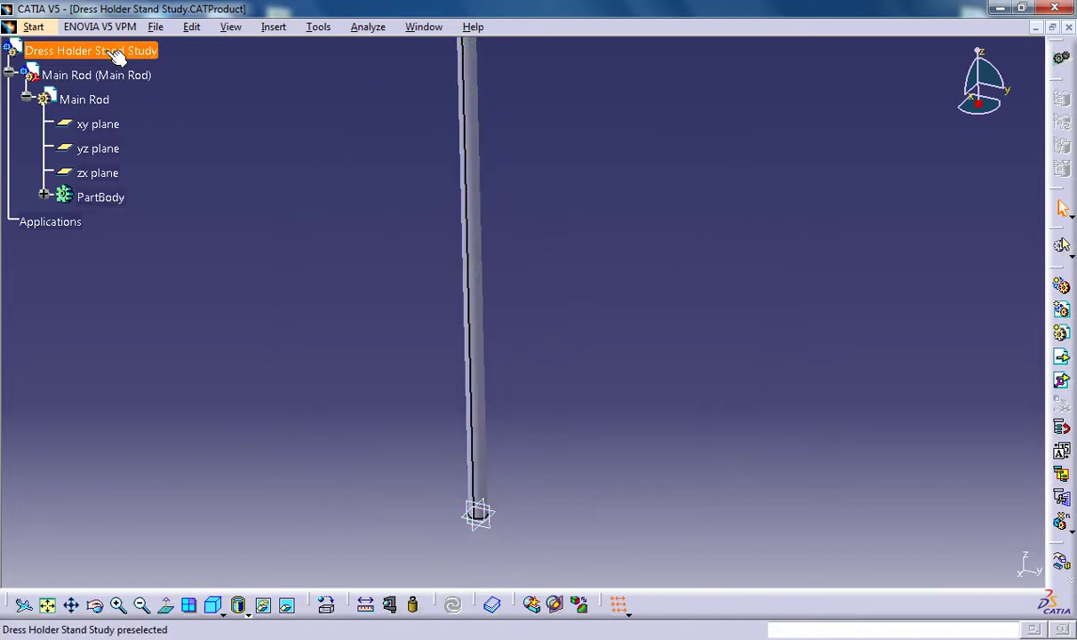
click(273, 28)
click(336, 304)
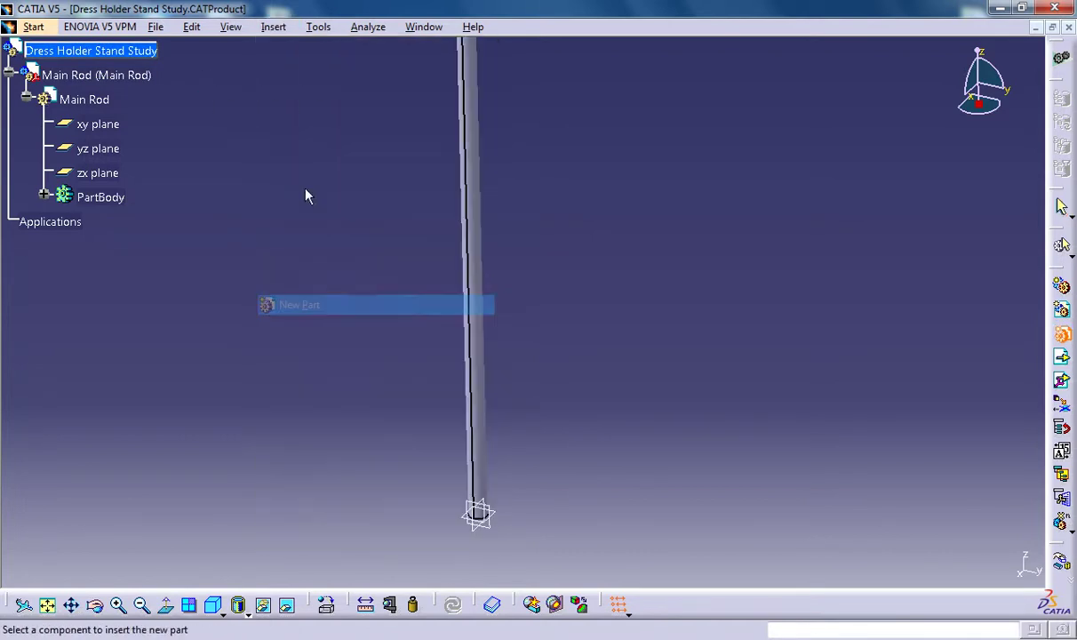
click(99, 56)
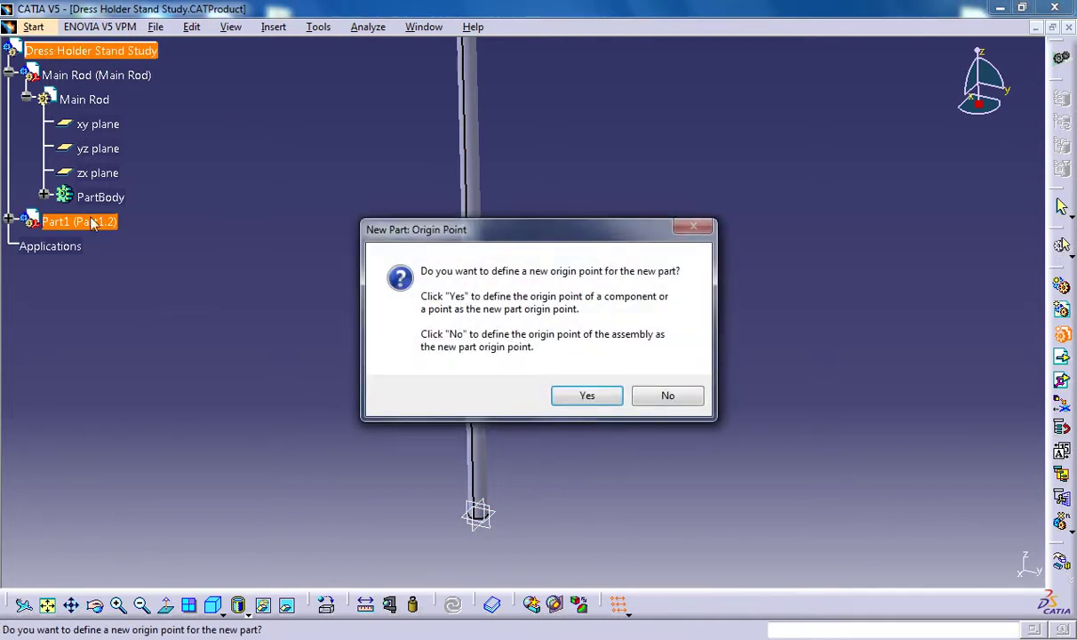
click(611, 404)
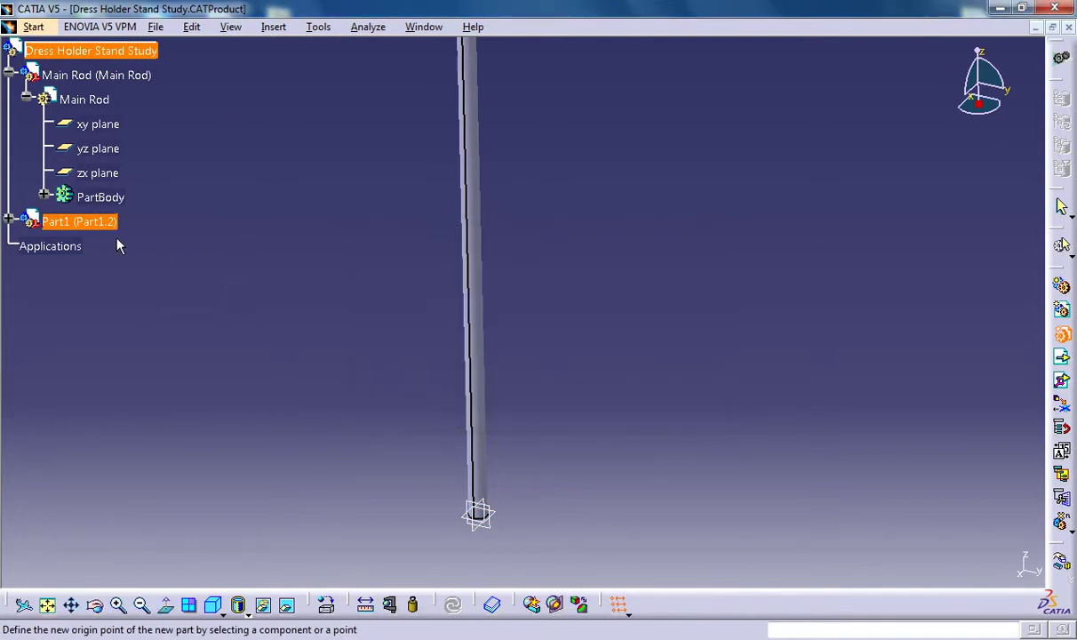
click(107, 224)
Rename the new part as Base in both its instance name and its part number.
right_click(98, 224)
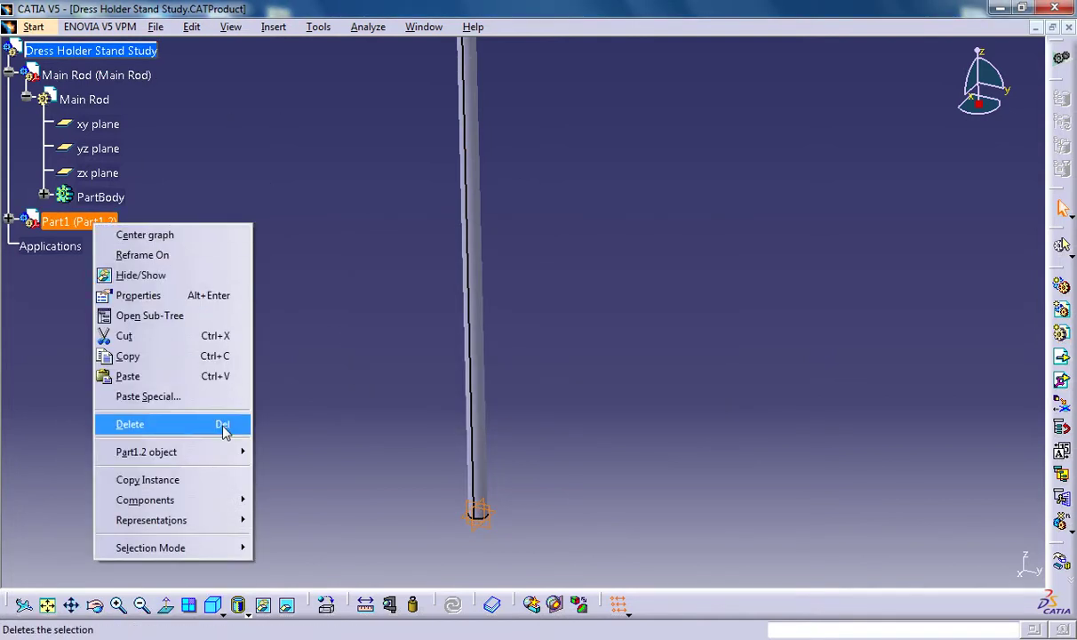
click(142, 295)
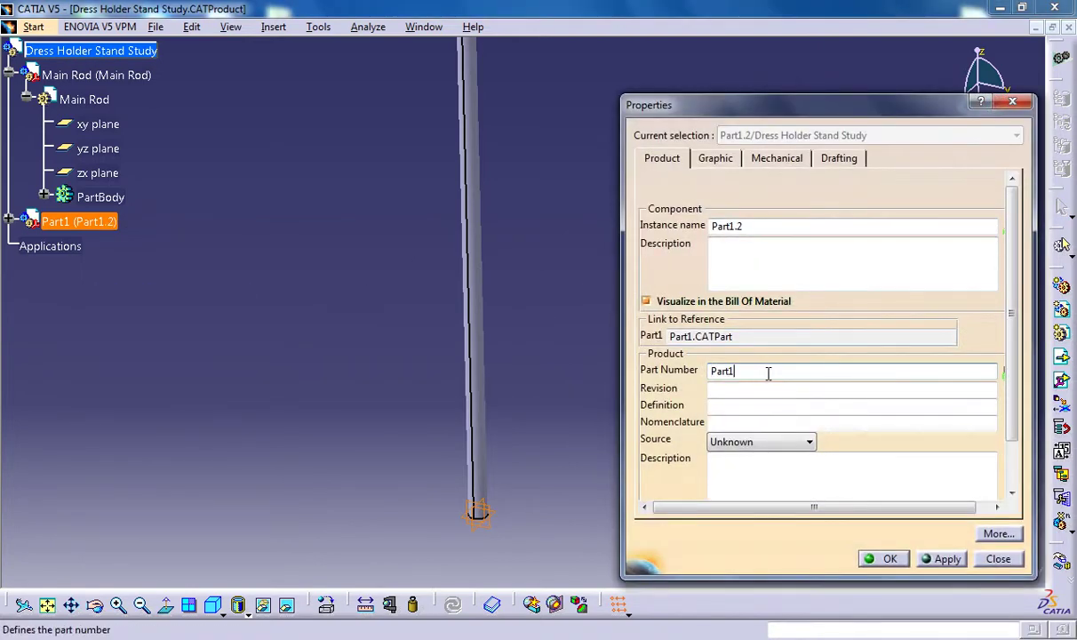
drag(743, 228, 668, 224)
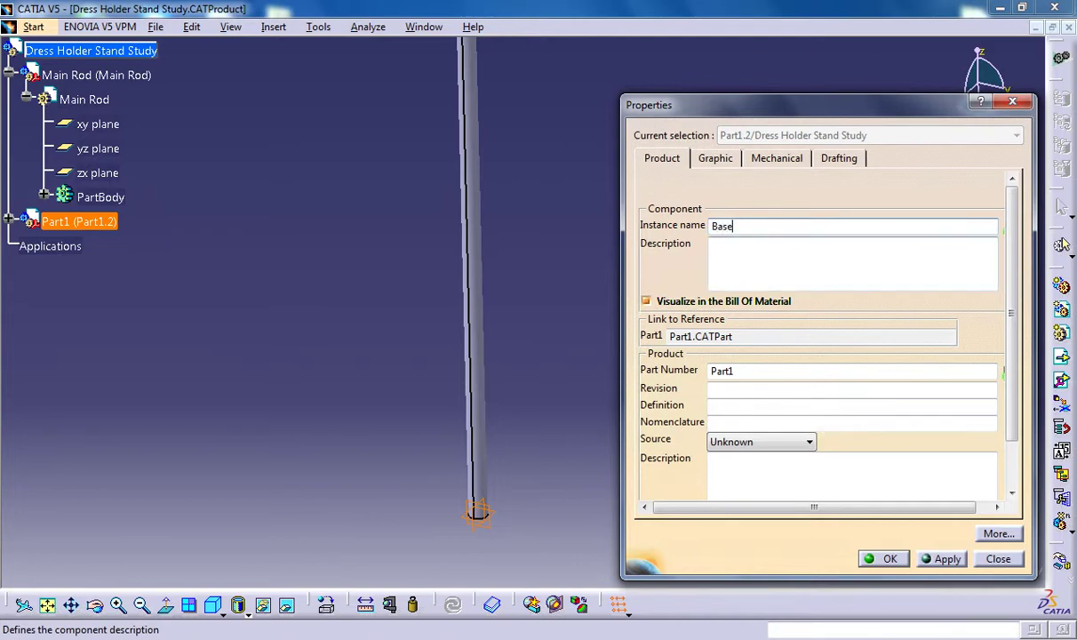
drag(746, 228, 675, 224)
key(ctrl+c)
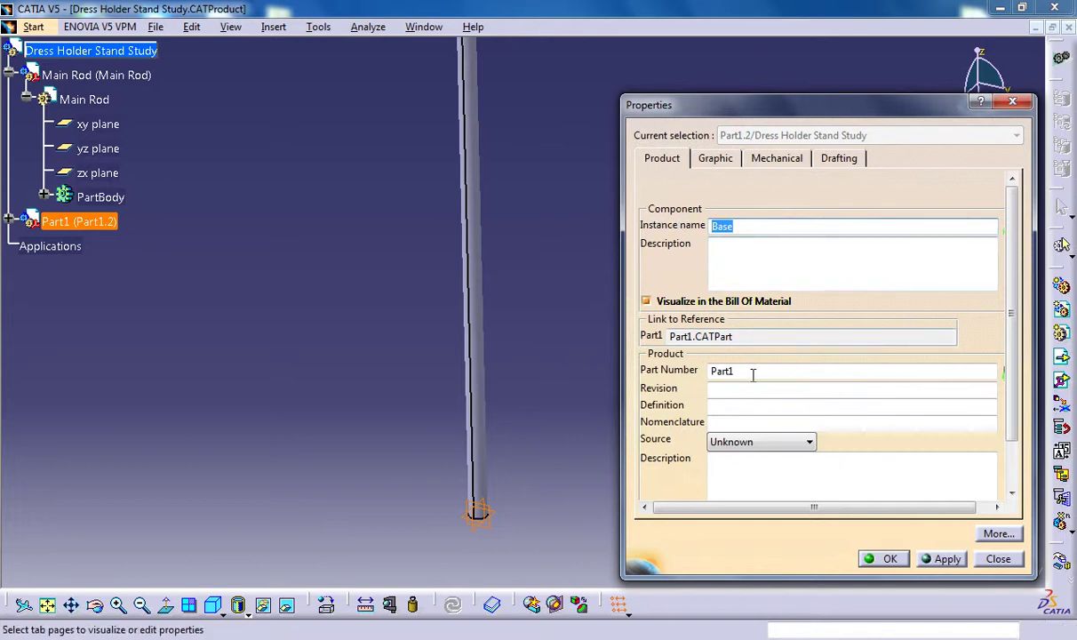
drag(752, 372, 712, 389)
key(ctrl+v)
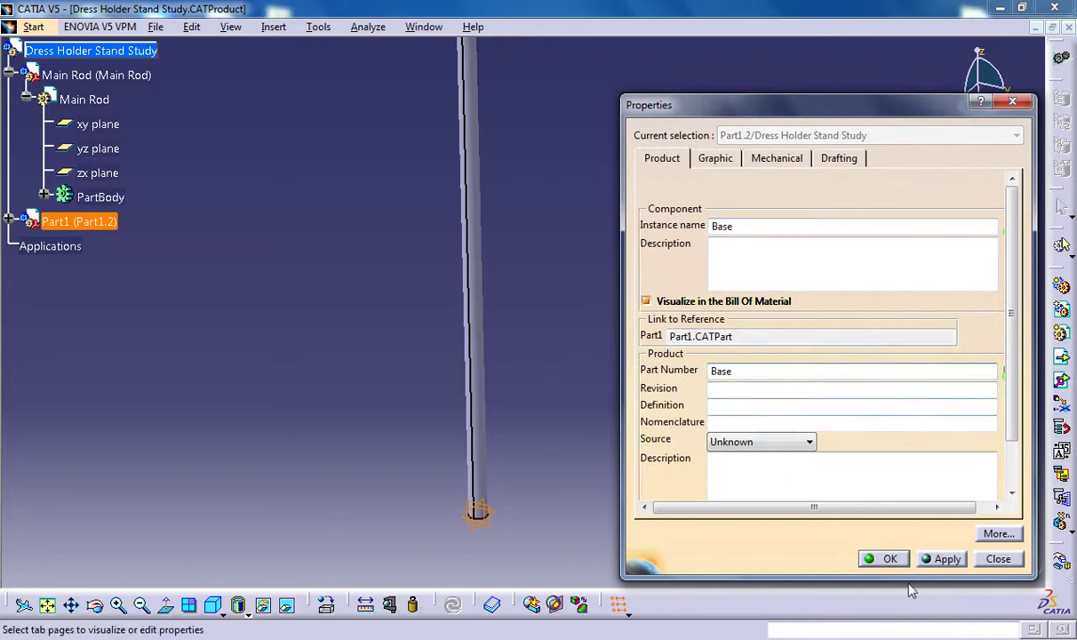
click(889, 560)
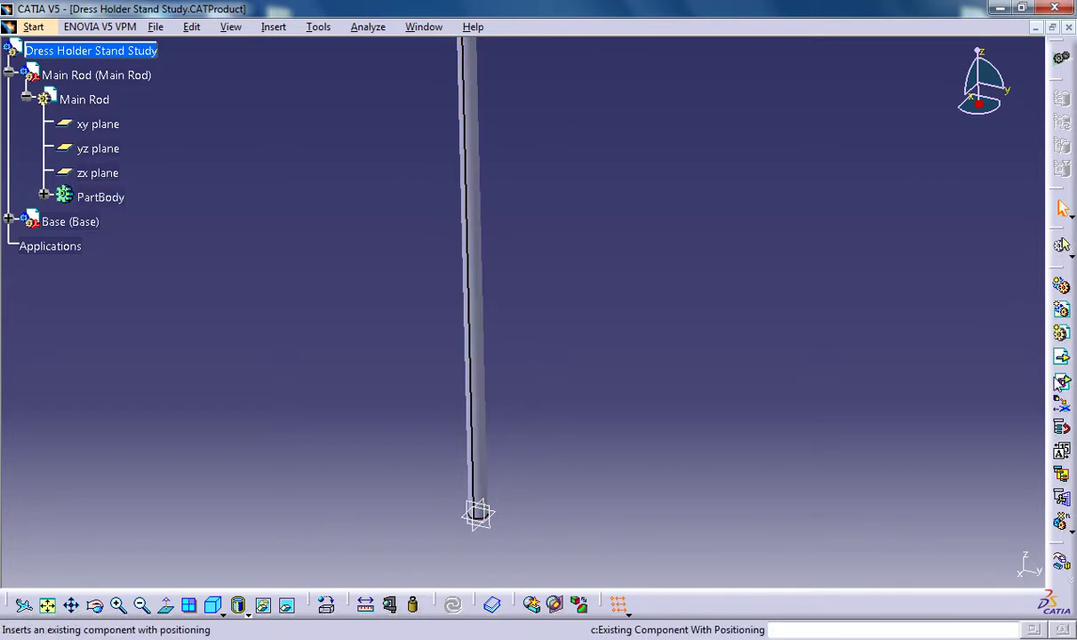
Activate the Base part for editing and start a sketch on its xy plane.
click(9, 221)
click(27, 245)
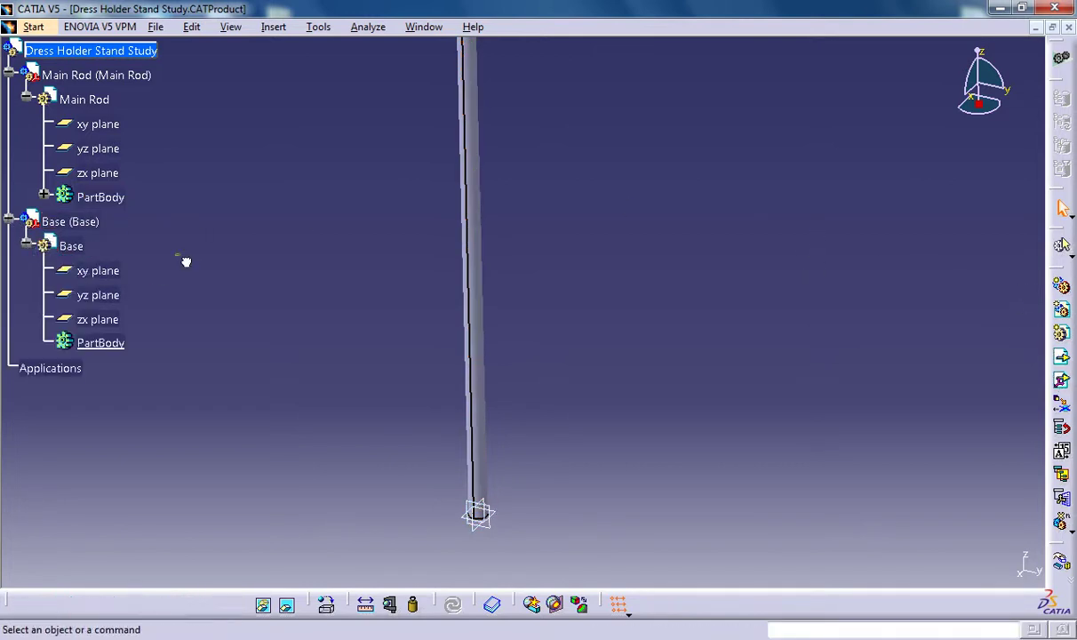
double_click(71, 246)
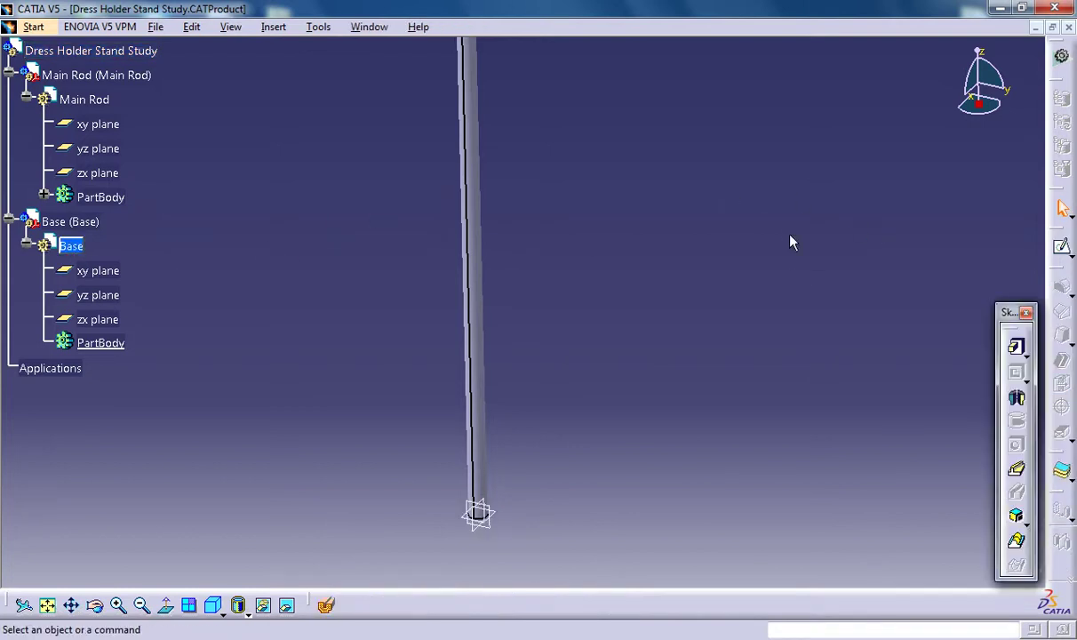
middle_drag(601, 270, 593, 199)
mouse_move(585, 365)
middle_down()
mouse_move(596, 226)
mouse_move(564, 213)
middle_up()
click(1061, 246)
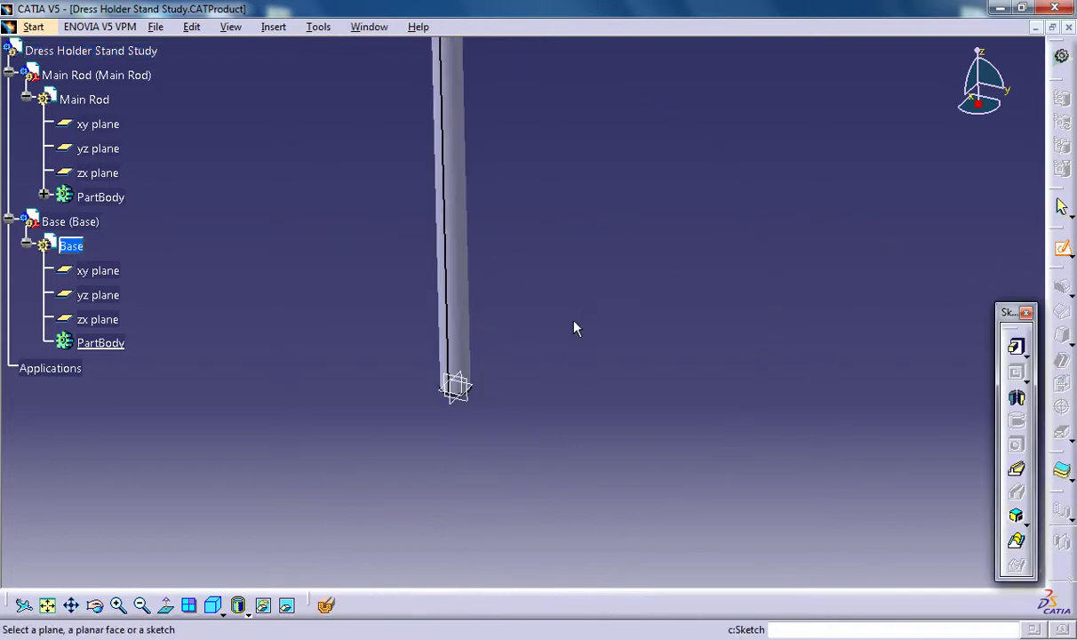
click(480, 392)
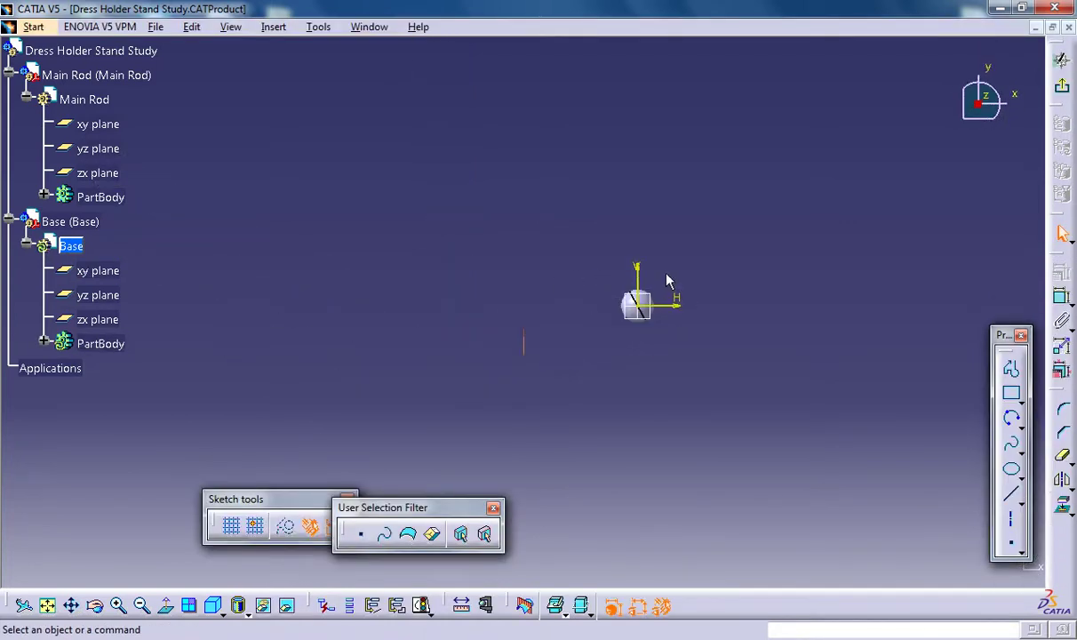
Sketch a circle about 0.306 m in diameter centred on the origin around the main rod.
middle_drag(667, 276, 582, 294)
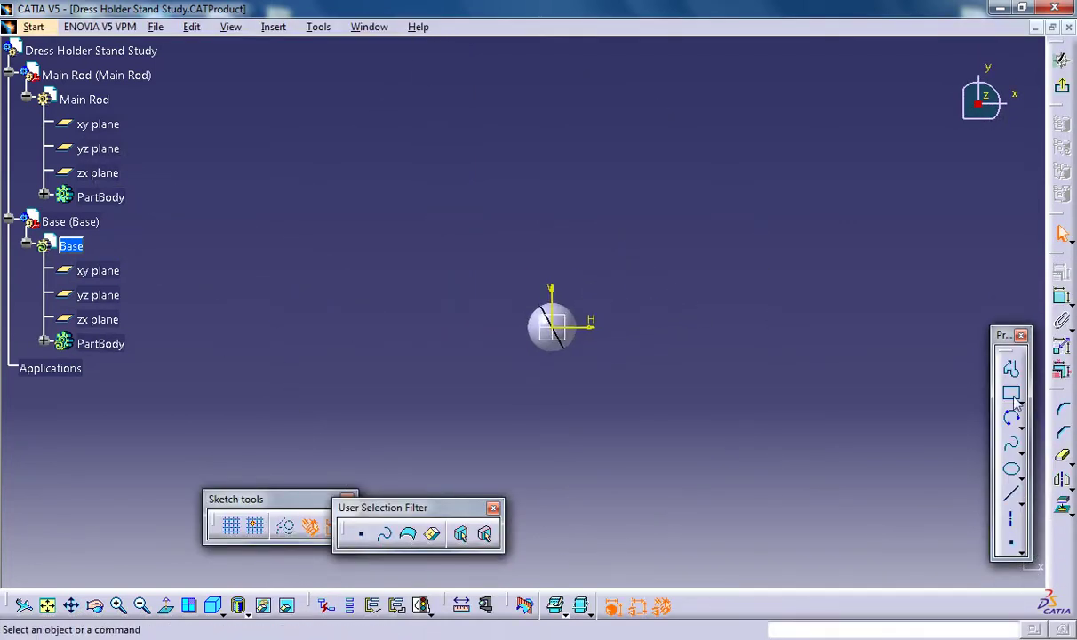
click(1021, 427)
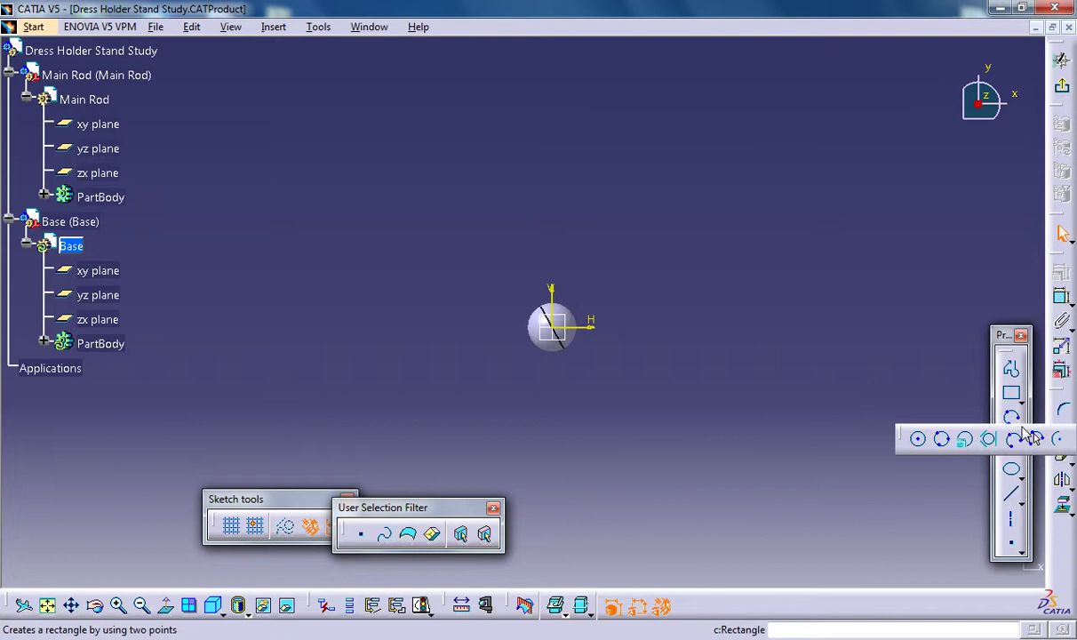
click(918, 439)
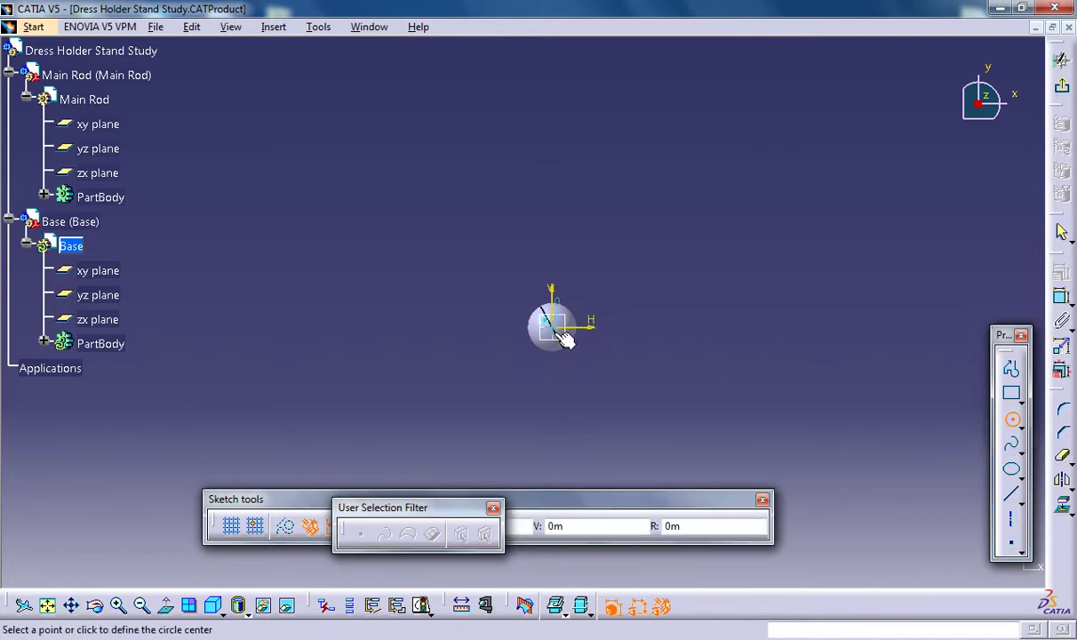
click(558, 332)
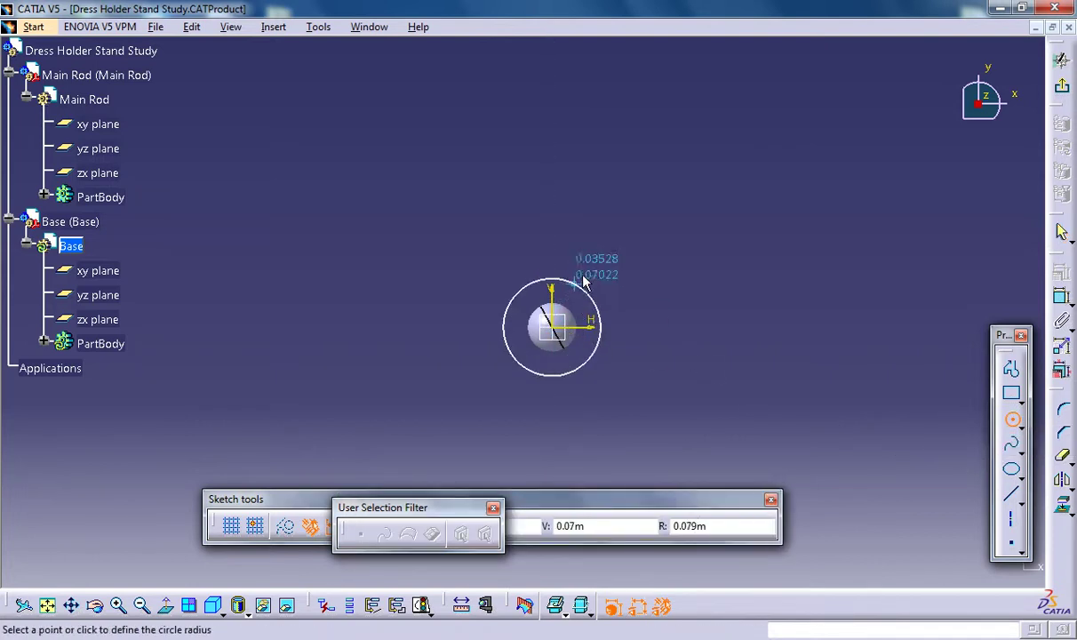
click(611, 253)
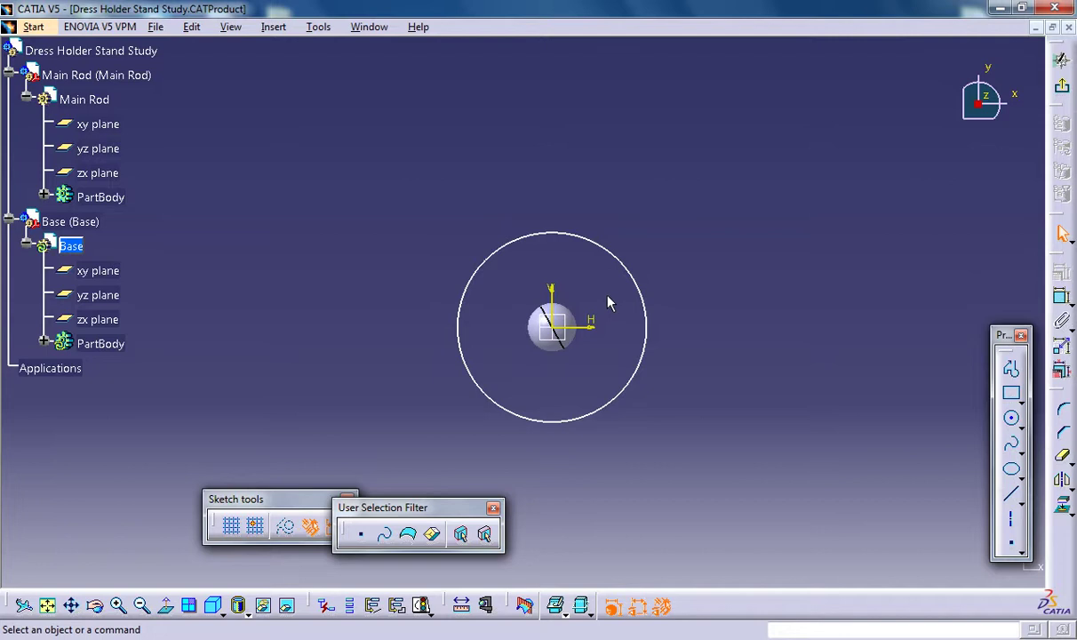
Dimension the circle's diameter and set it to 0.3 m.
click(1062, 299)
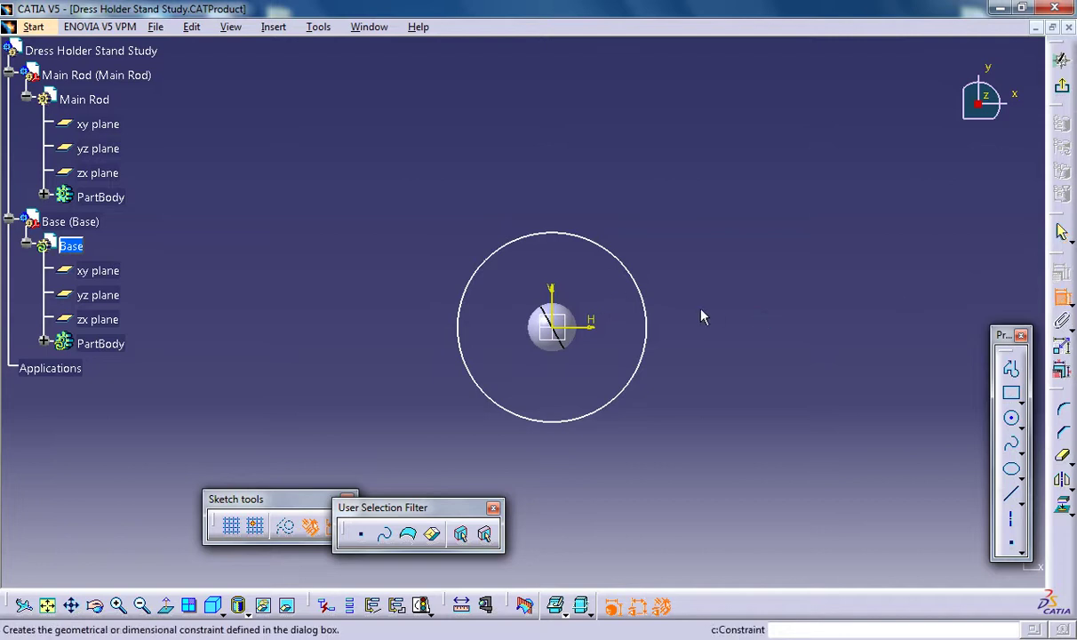
click(647, 293)
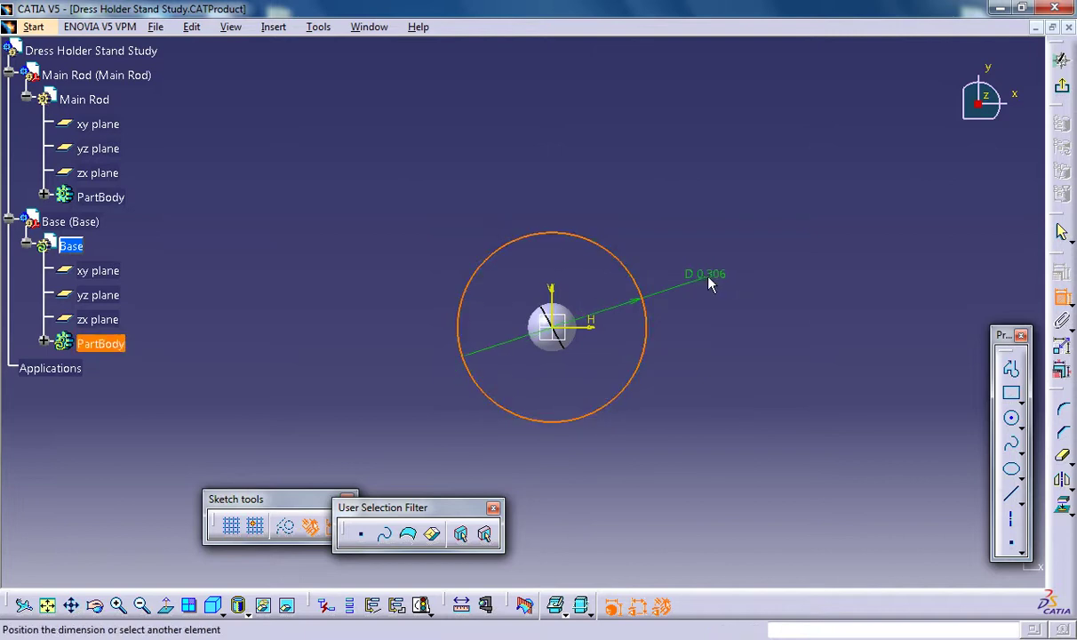
click(742, 291)
double_click(726, 280)
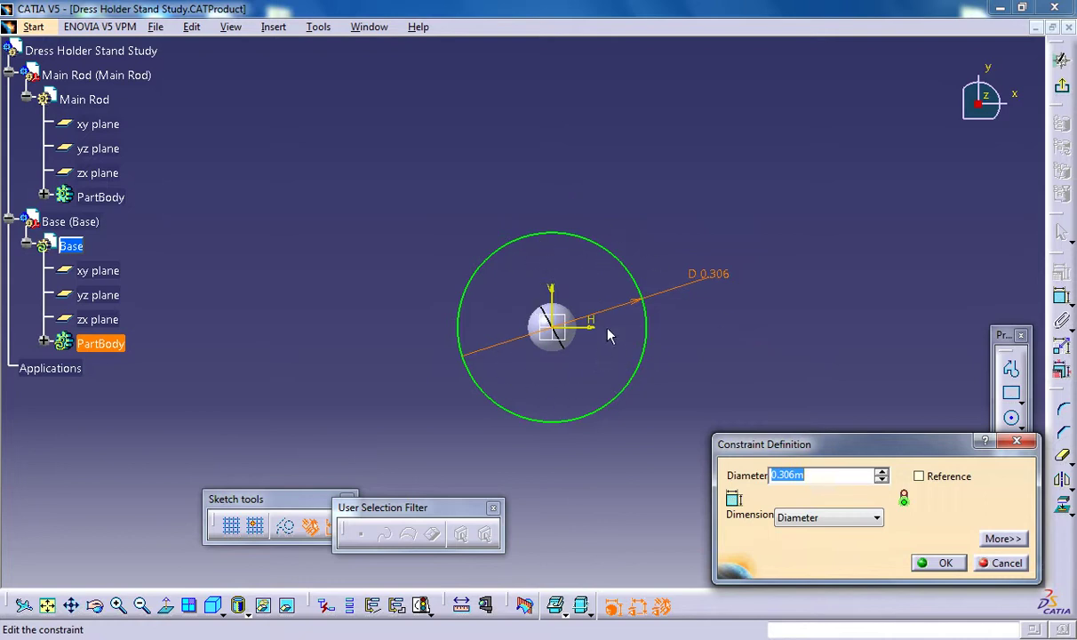
double_click(724, 284)
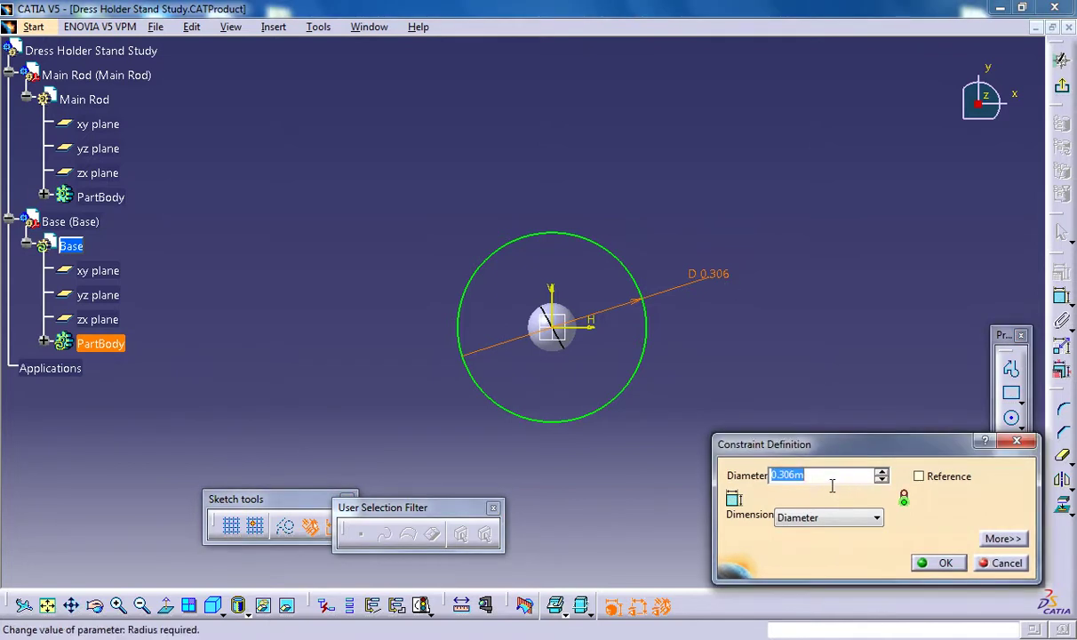
click(832, 482)
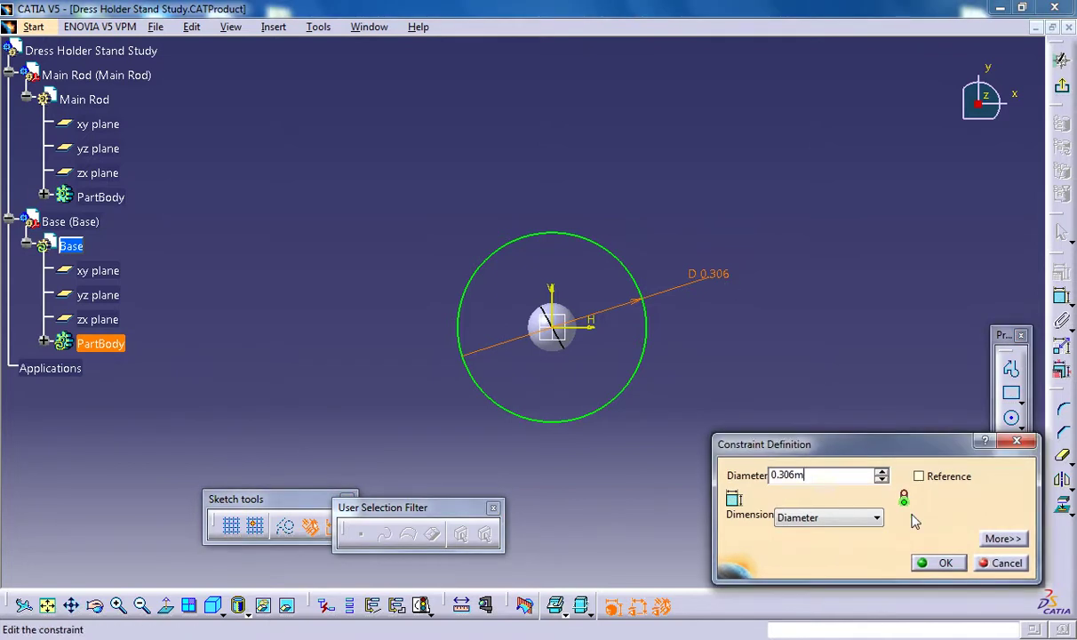
click(944, 564)
Exit the sketch and pad the circle to a length of 0.02 m to form the base disc.
click(1060, 59)
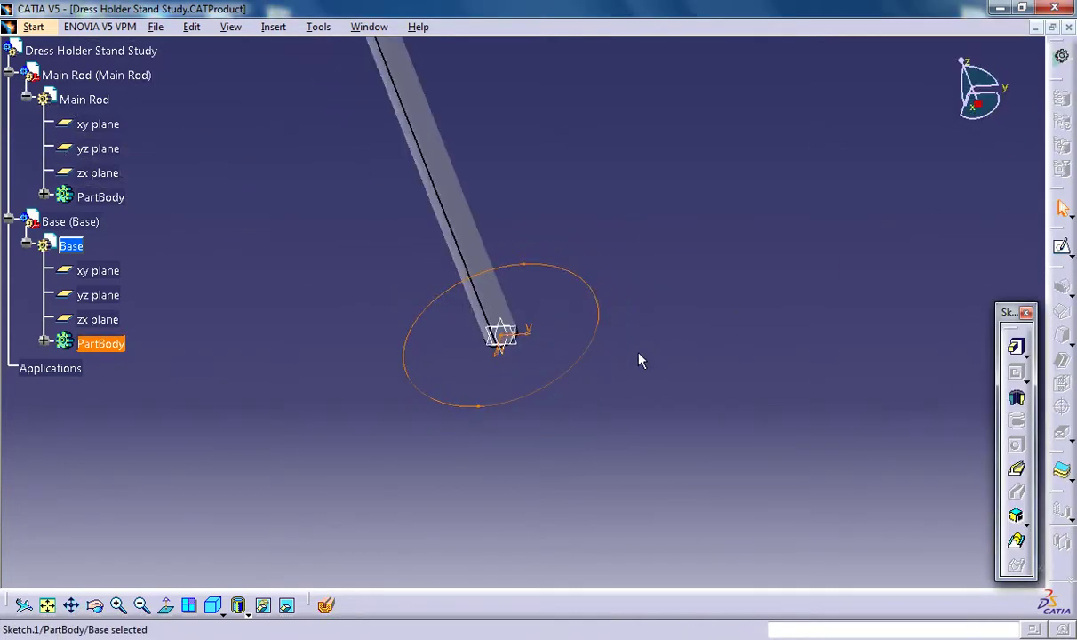
click(1061, 286)
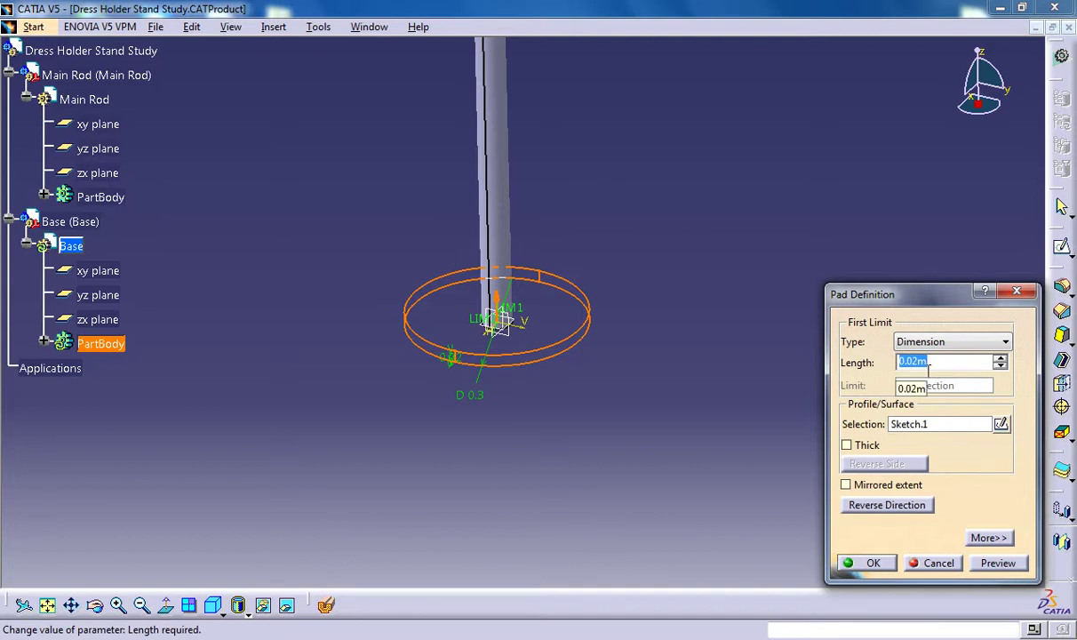
click(867, 563)
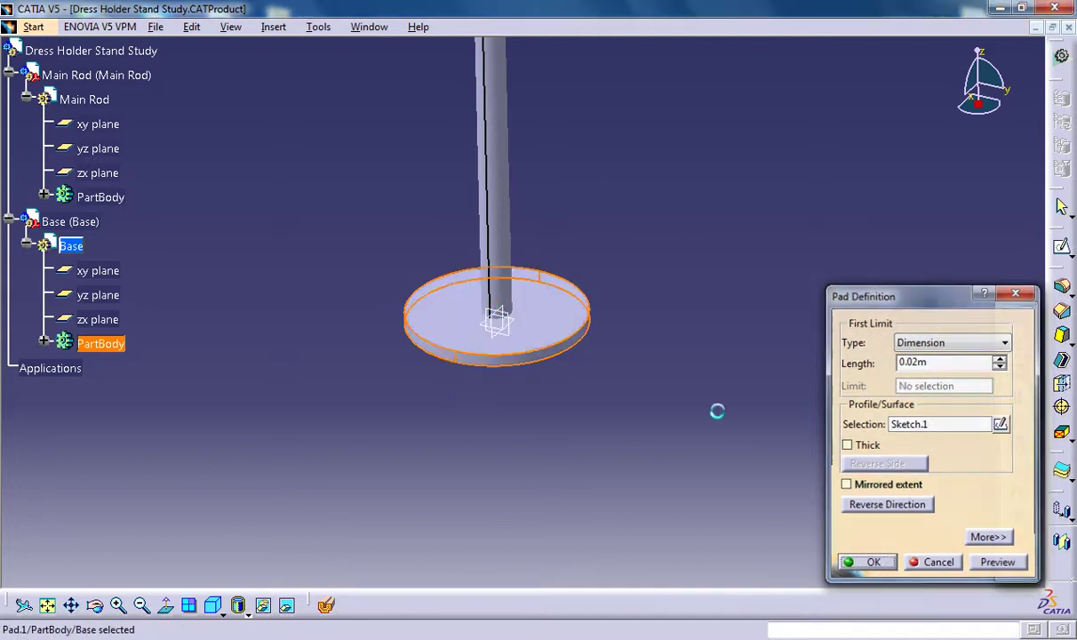
Start a sketch on the Base part's yz plane, seen from the side at the foot of the rod.
mouse_move(618, 285)
middle_down()
mouse_move(680, 397)
mouse_move(616, 303)
middle_up()
click(617, 285)
middle_drag(608, 341, 616, 385)
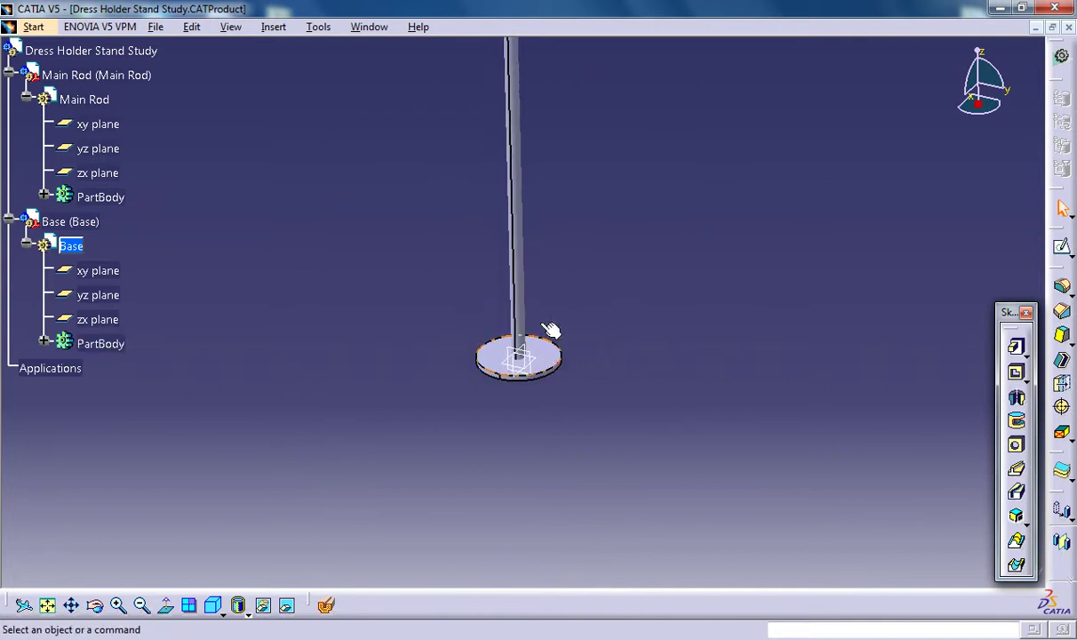
mouse_move(565, 343)
middle_down()
mouse_move(579, 286)
mouse_move(590, 293)
mouse_move(576, 393)
mouse_move(560, 337)
mouse_move(573, 286)
mouse_move(571, 327)
middle_up()
mouse_move(629, 403)
middle_down()
mouse_move(611, 403)
mouse_move(630, 354)
mouse_move(630, 368)
mouse_move(647, 374)
middle_up()
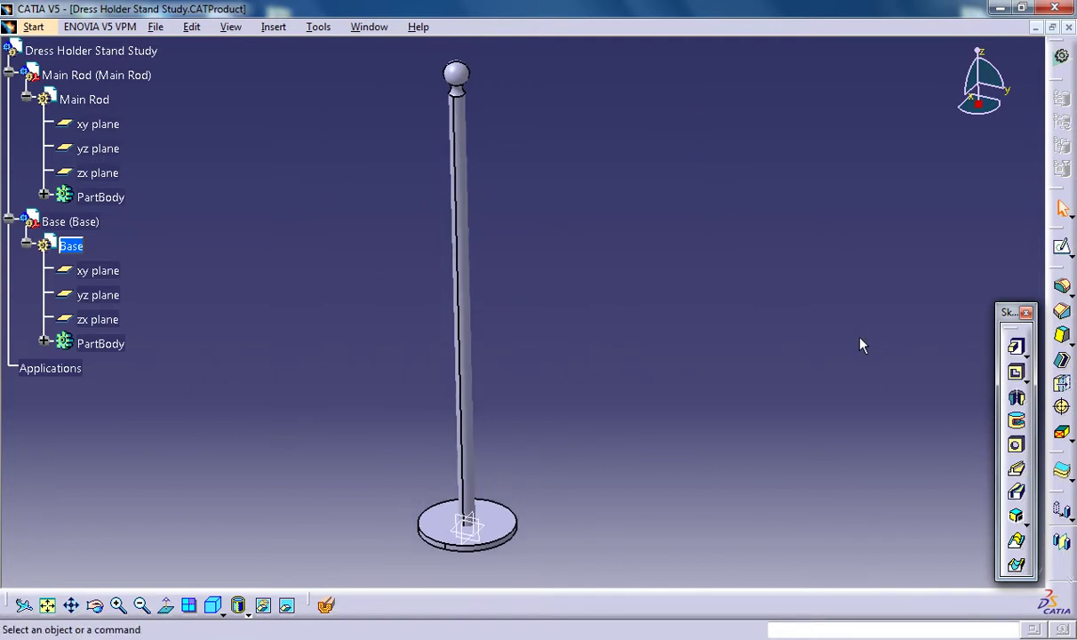
middle_drag(583, 407, 588, 114)
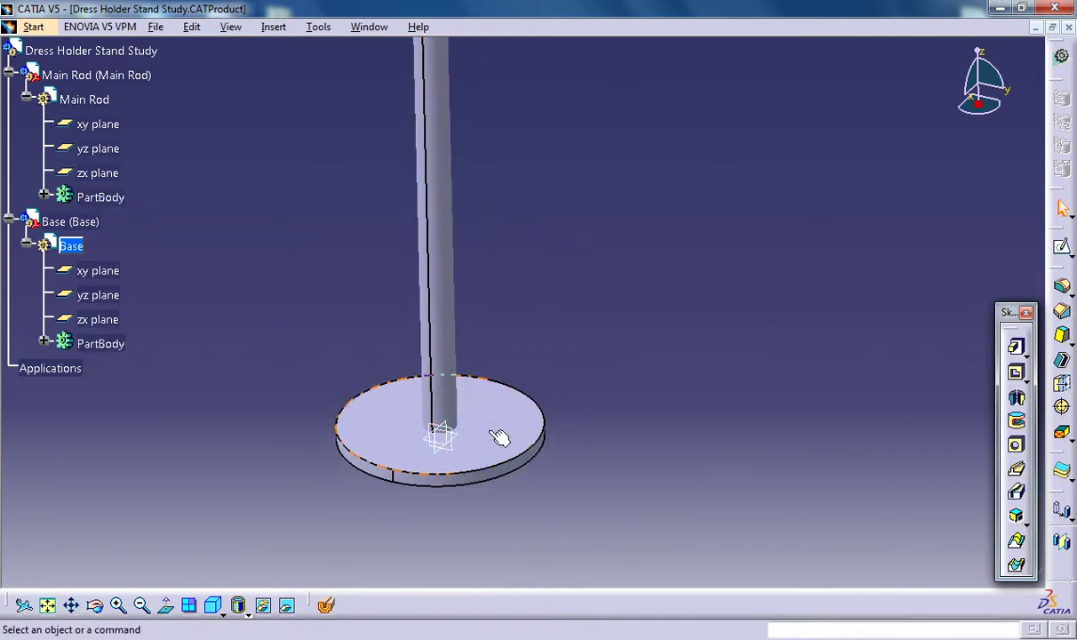
click(457, 456)
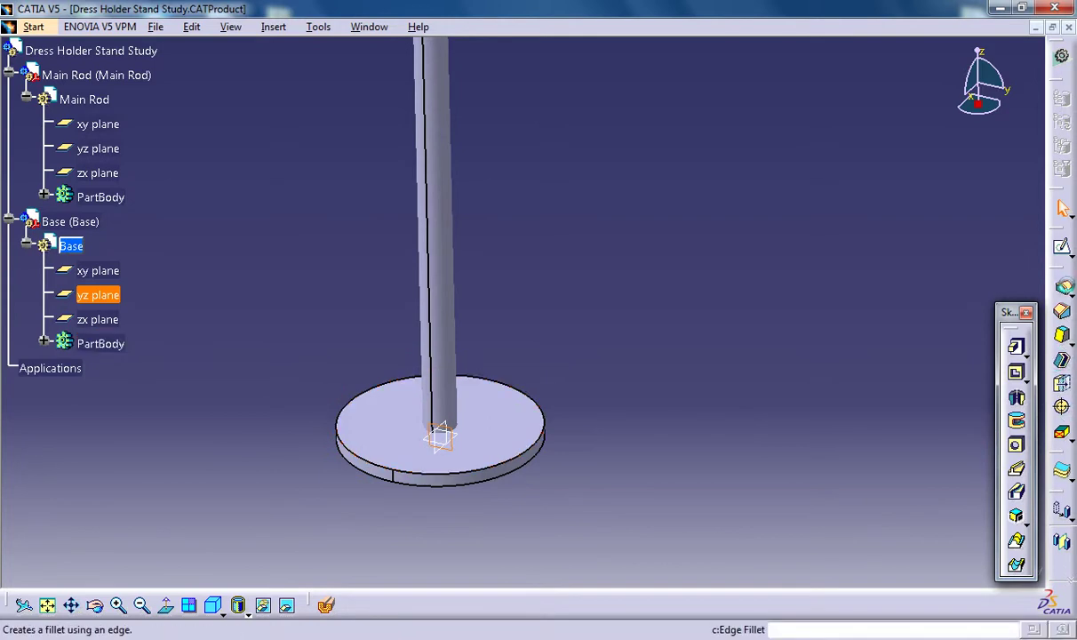
click(1062, 246)
mouse_move(529, 399)
middle_down()
mouse_move(601, 293)
mouse_move(623, 361)
mouse_move(627, 242)
mouse_move(640, 296)
middle_up()
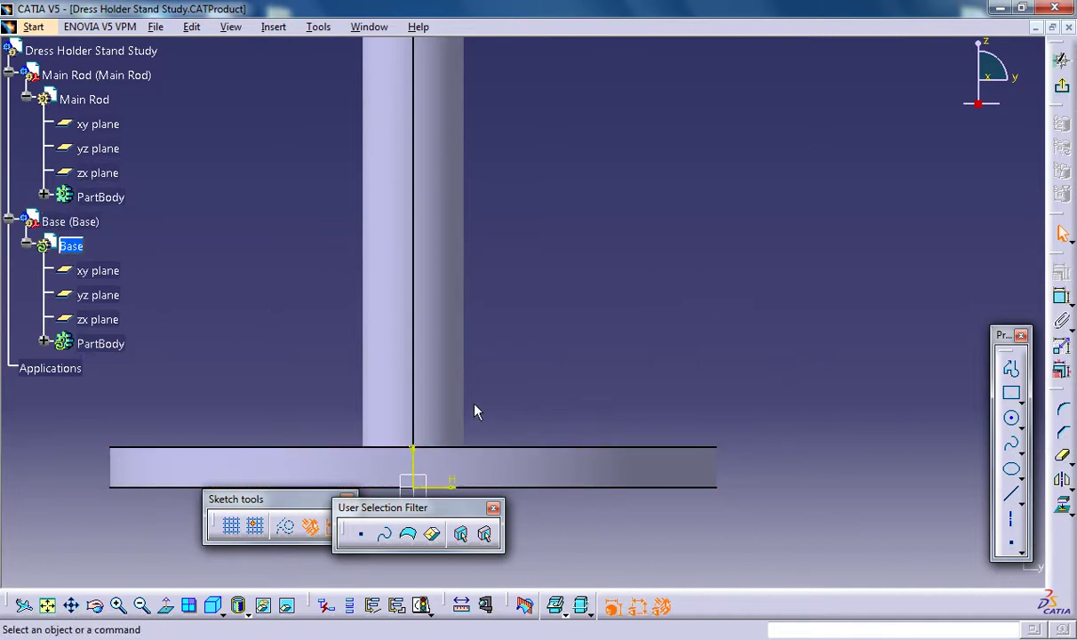
Draw a vertical axis about 0.144 m long on the rod's centreline, running down through the disc to below its underside.
click(1012, 367)
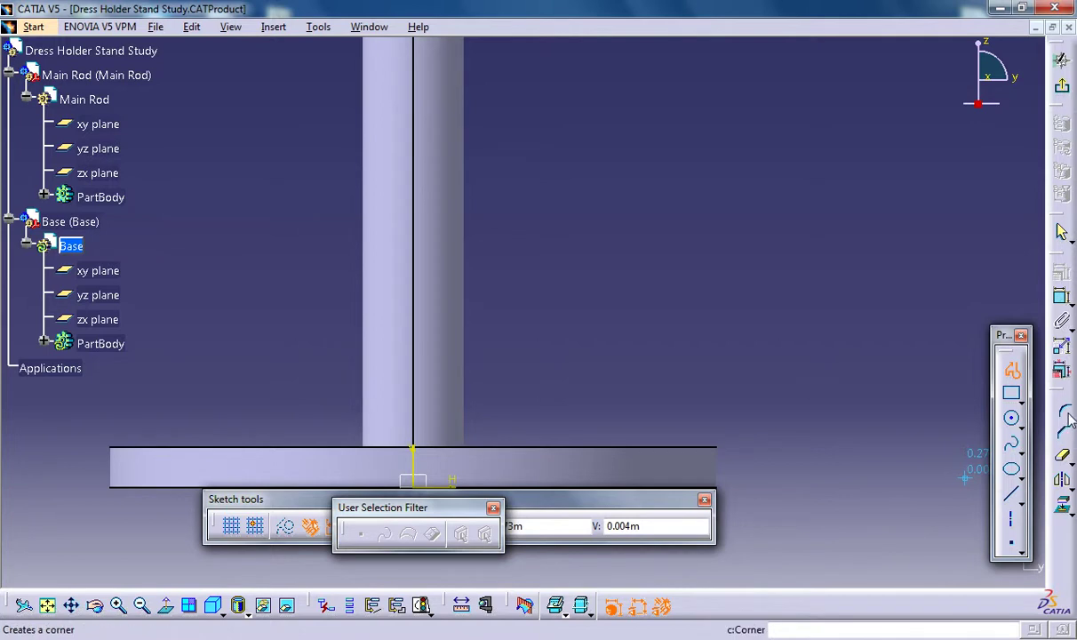
key(Escape)
click(1013, 522)
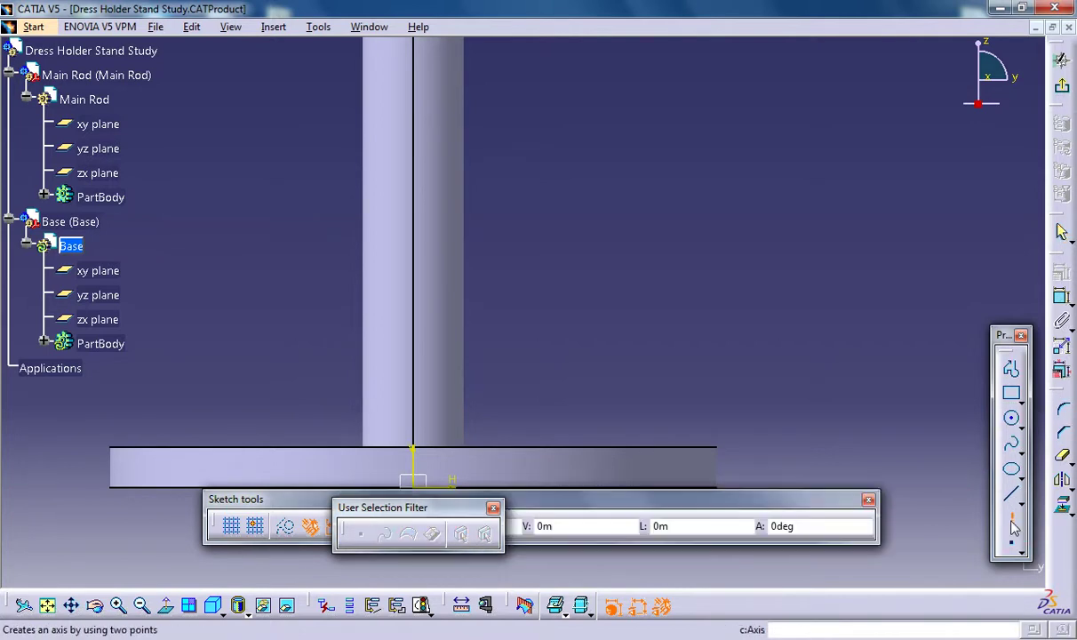
middle_drag(456, 361, 515, 239)
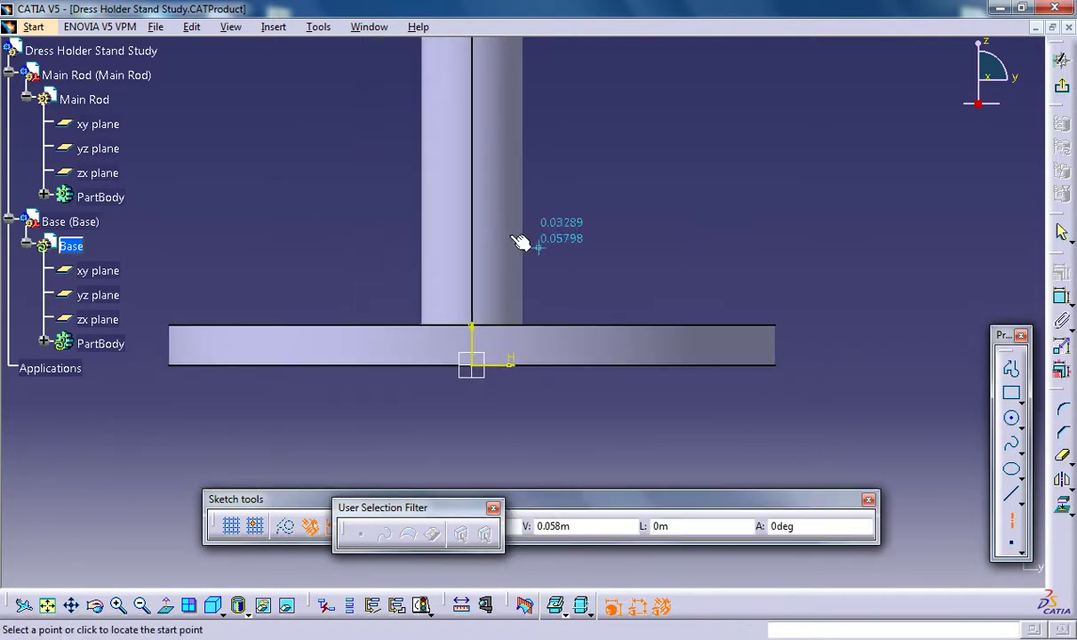
click(481, 174)
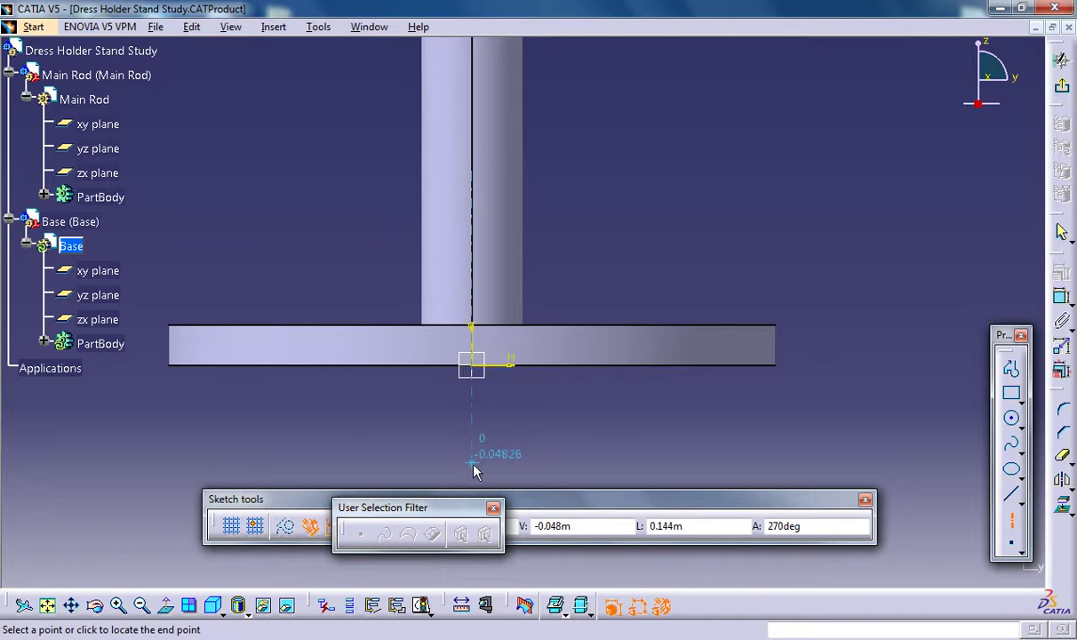
click(472, 463)
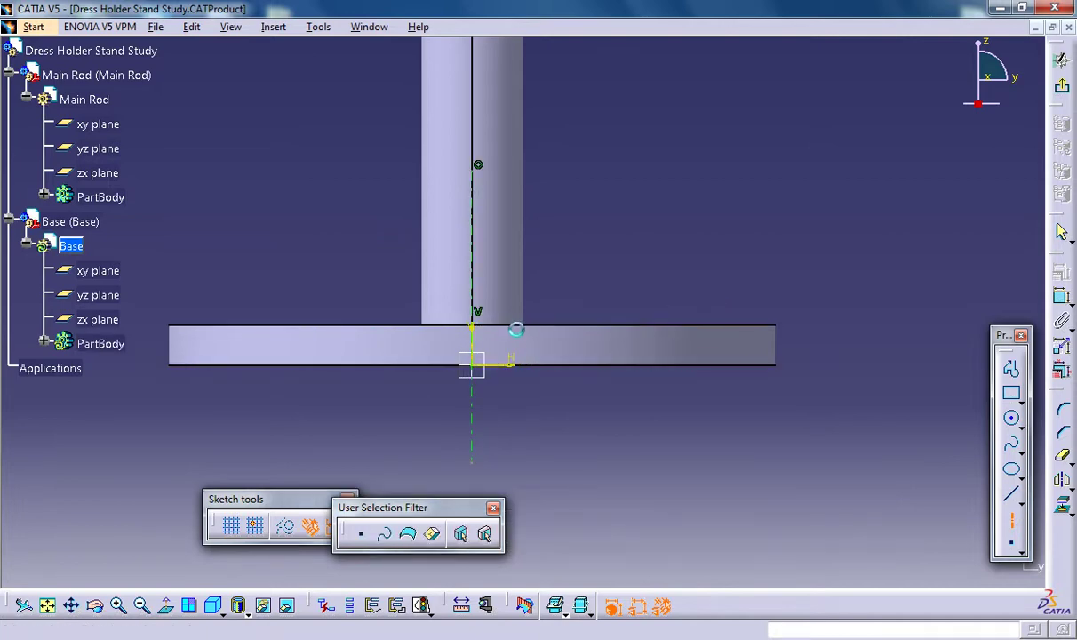
Project the main rod's circular bottom edge into the sketch and convert the projection to a construction element.
mouse_move(525, 334)
middle_down()
mouse_move(529, 356)
mouse_move(525, 334)
middle_up()
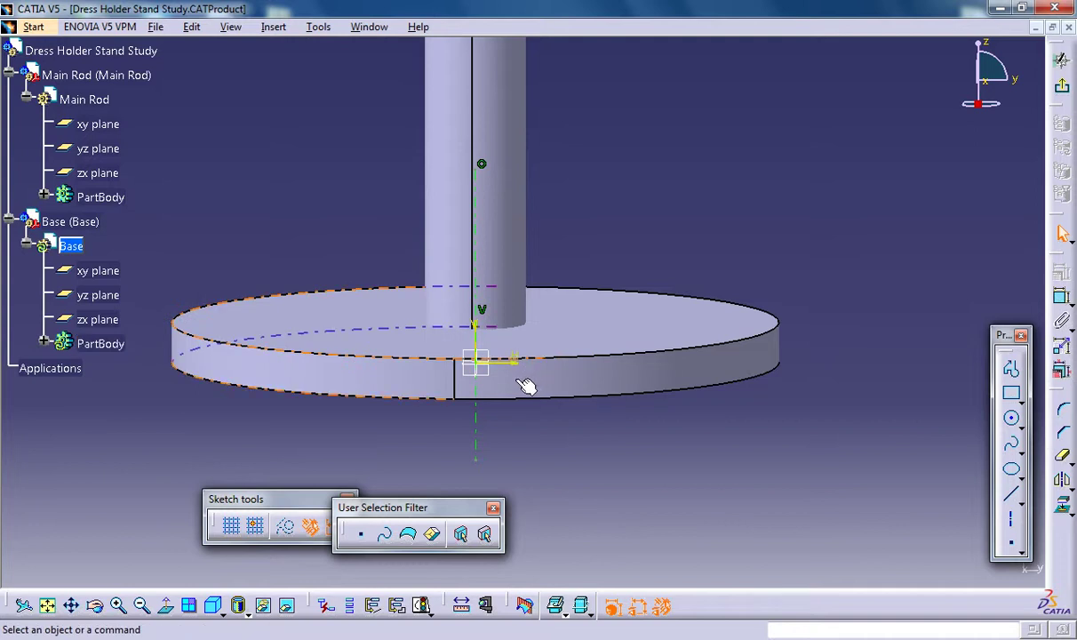
middle_drag(558, 312, 559, 302)
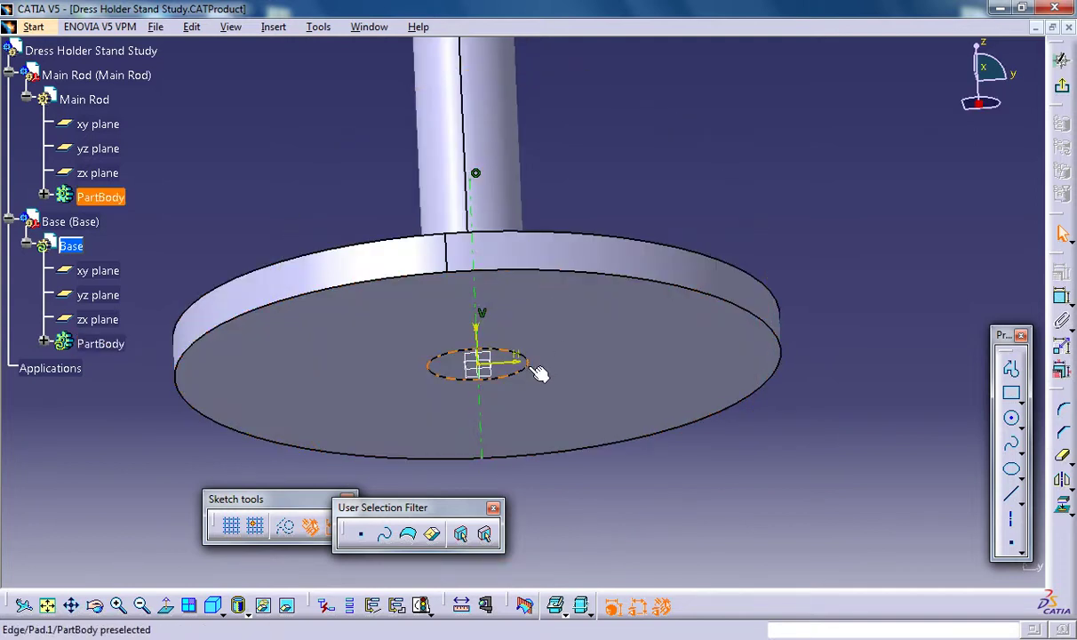
click(537, 370)
click(1062, 506)
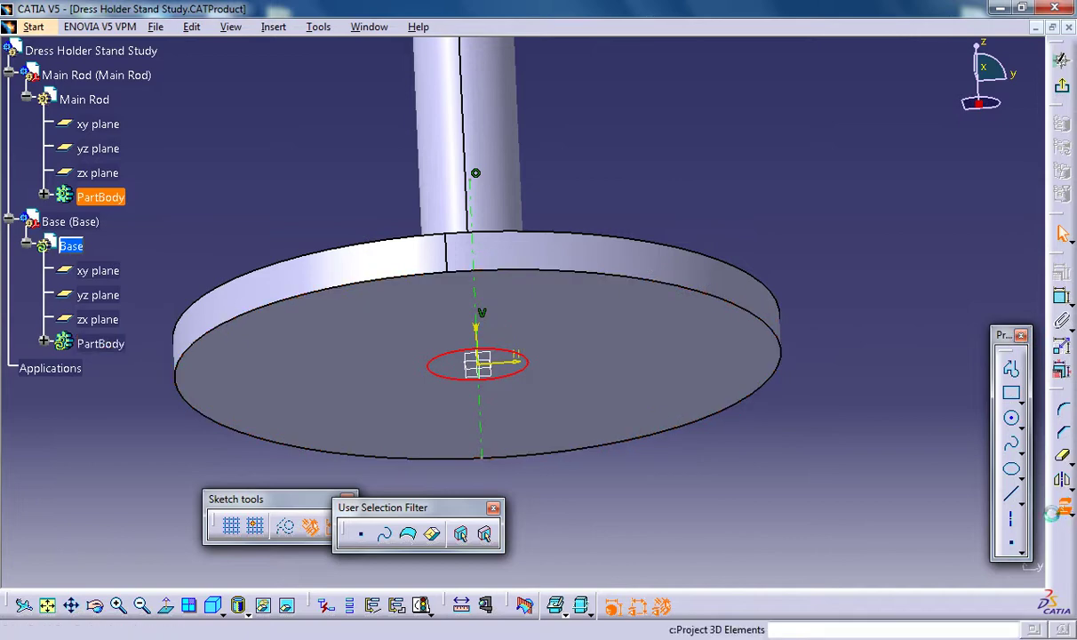
click(532, 372)
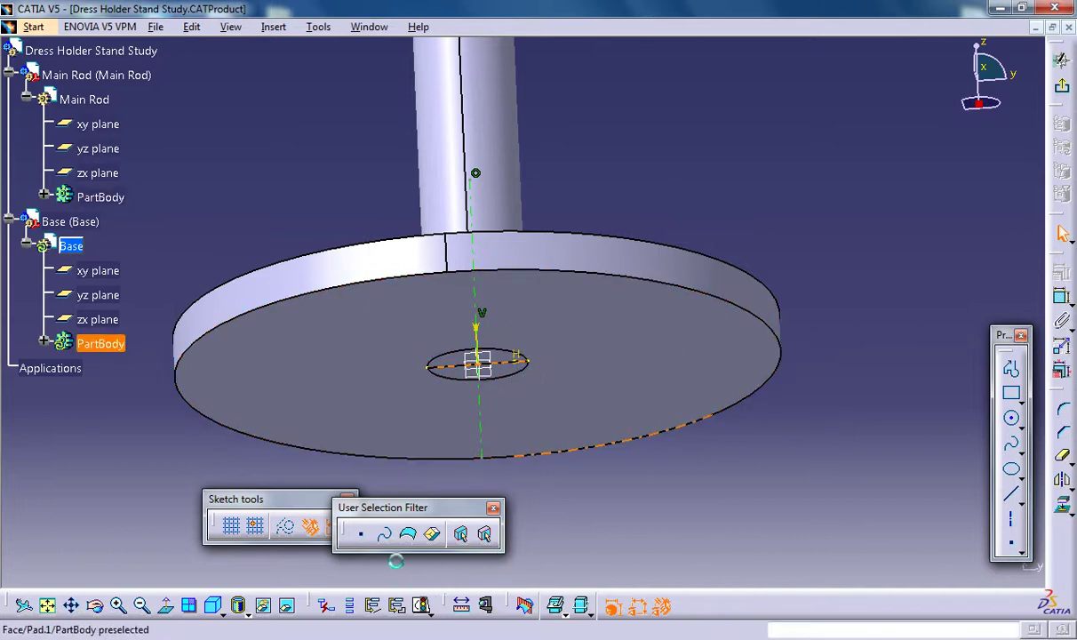
click(286, 526)
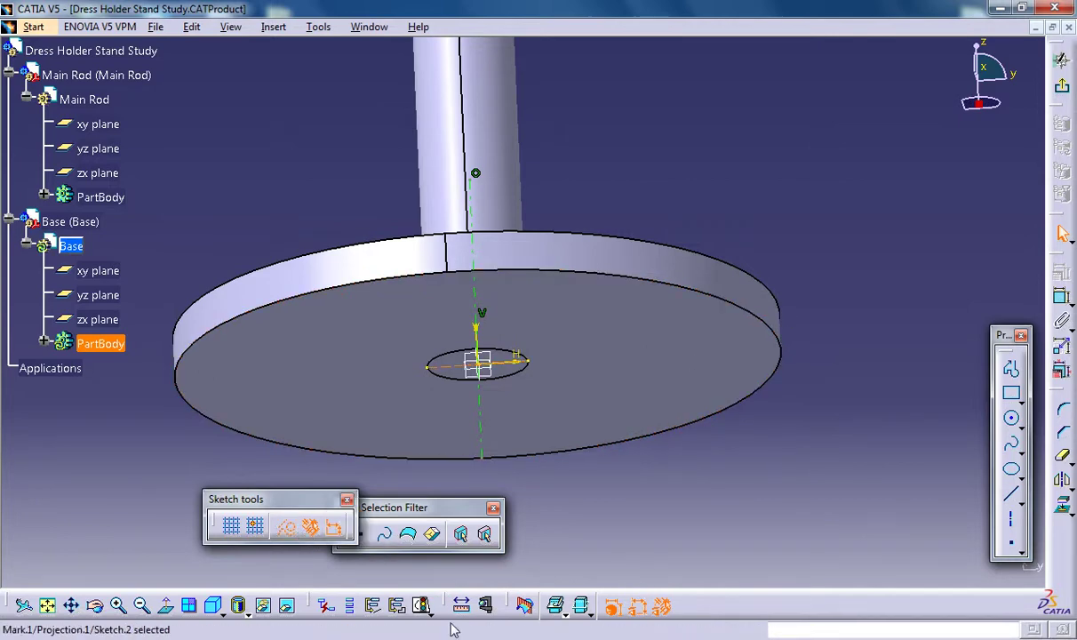
click(167, 608)
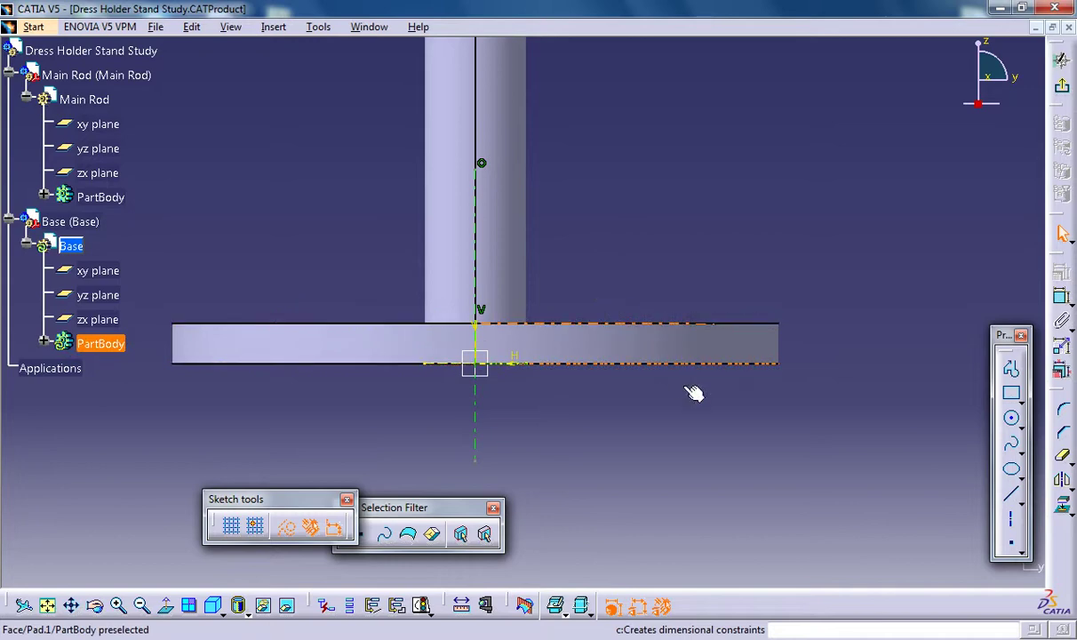
Draw a vertical axis from the outer endpoint of the projected line upwards along the rod's outer edge.
click(1016, 527)
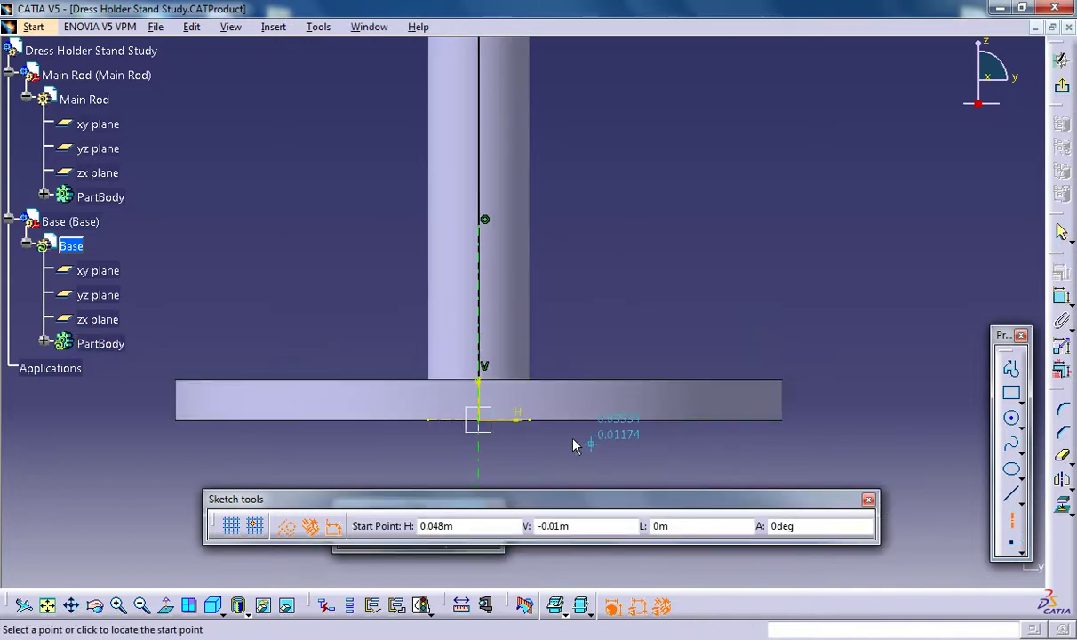
click(531, 420)
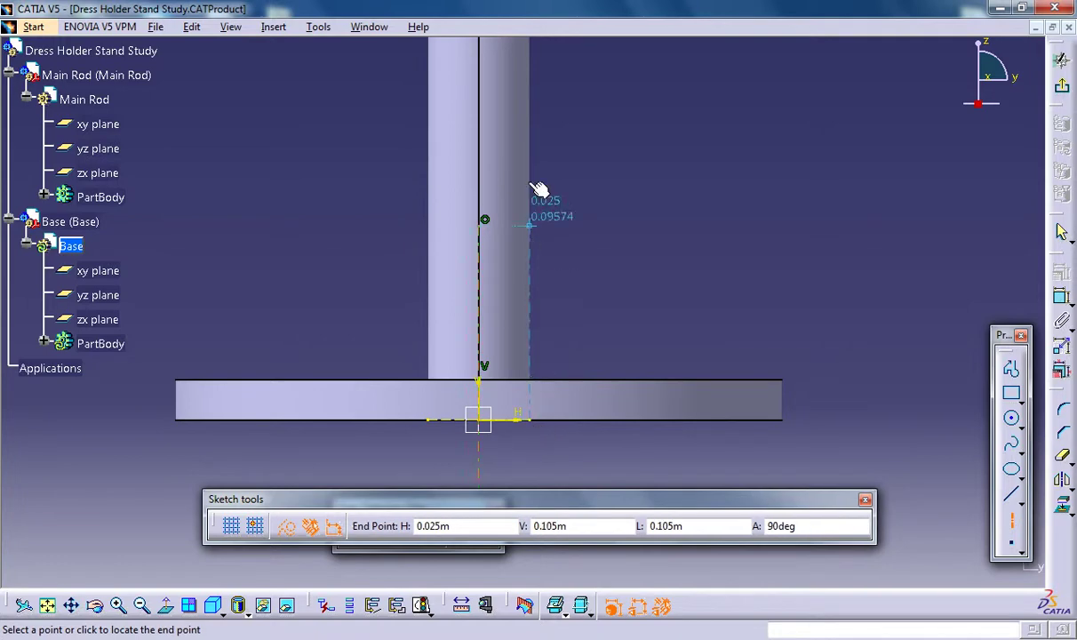
click(530, 108)
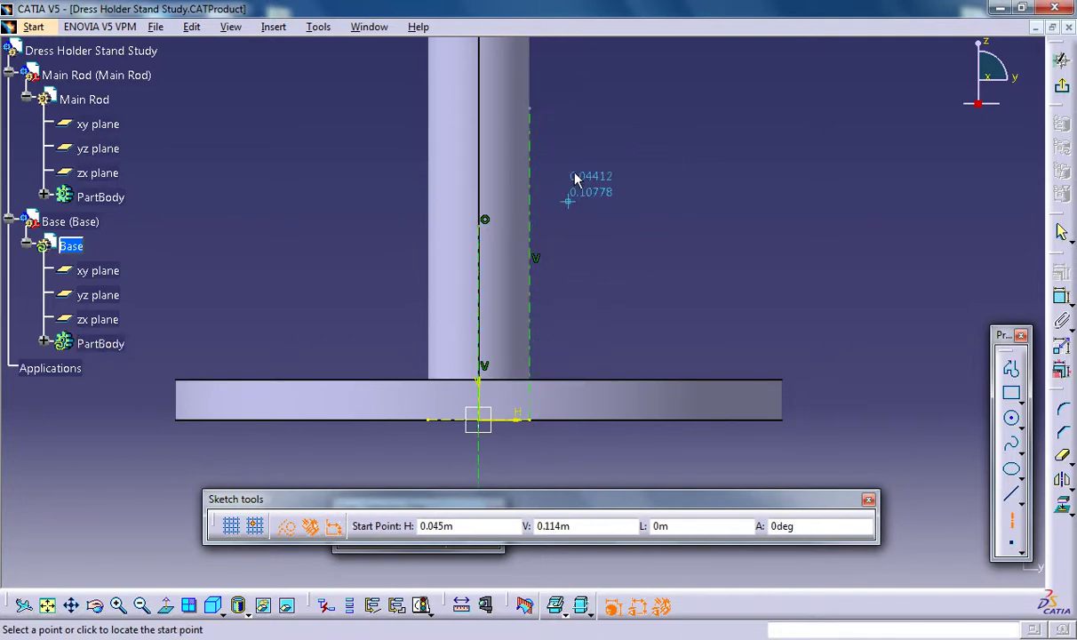
key(Escape)
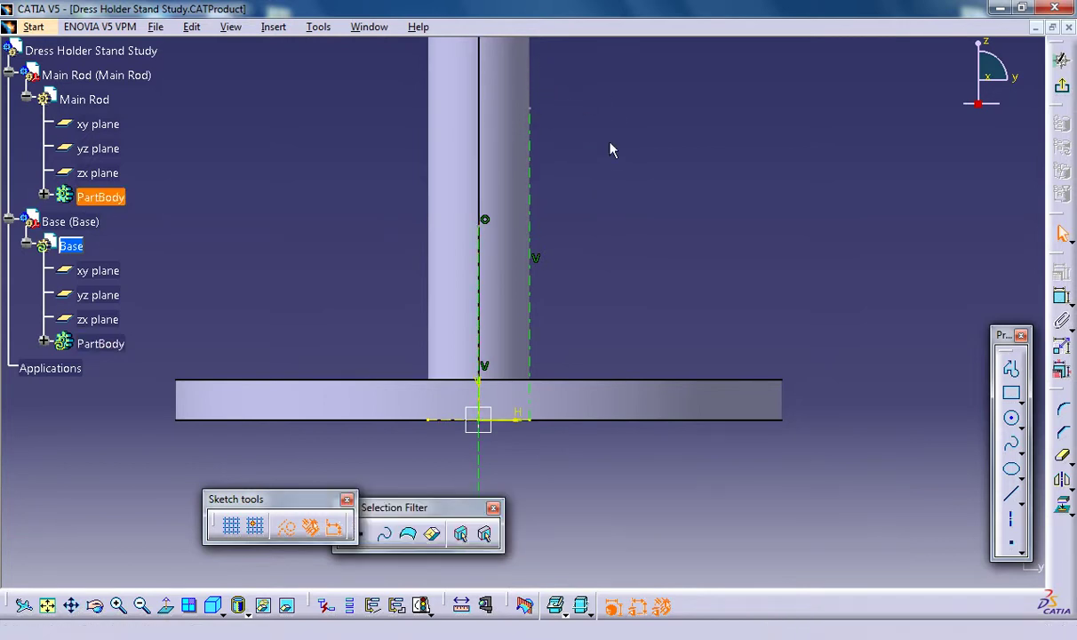
With construction mode off, sketch a closed zigzag strip profile about 0.008 m thick from the rod-edge axis to a 0.02 m flat end near the disc's top.
click(1013, 372)
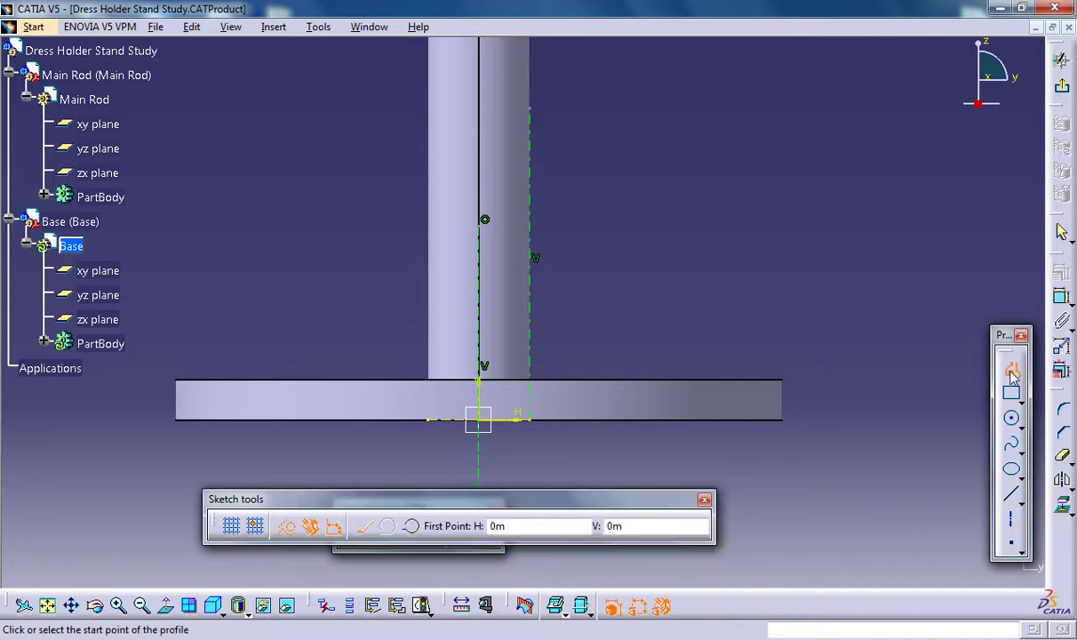
click(533, 326)
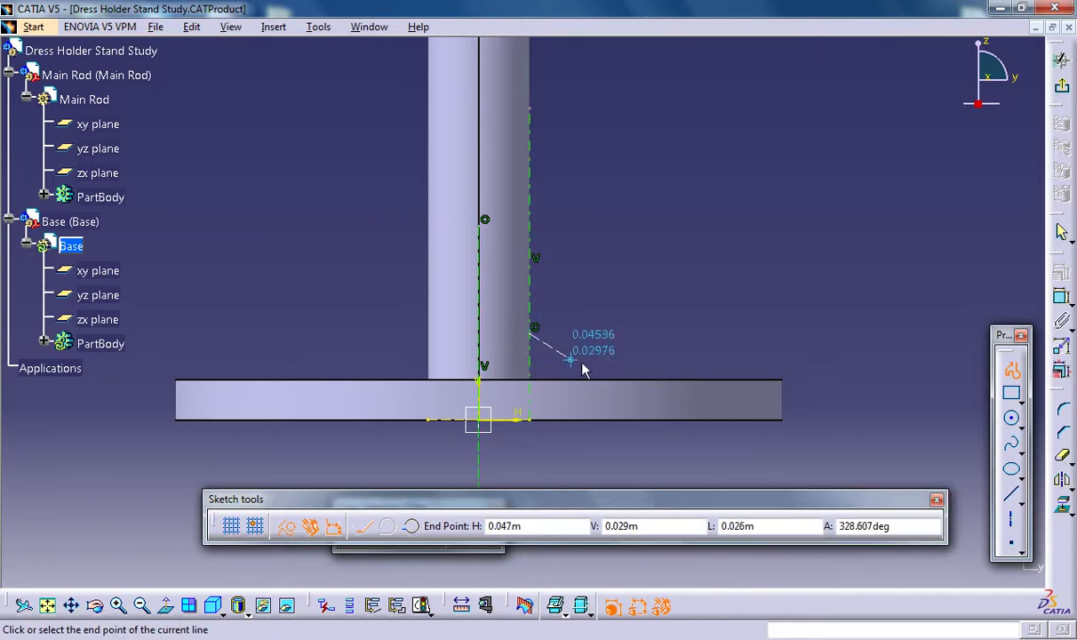
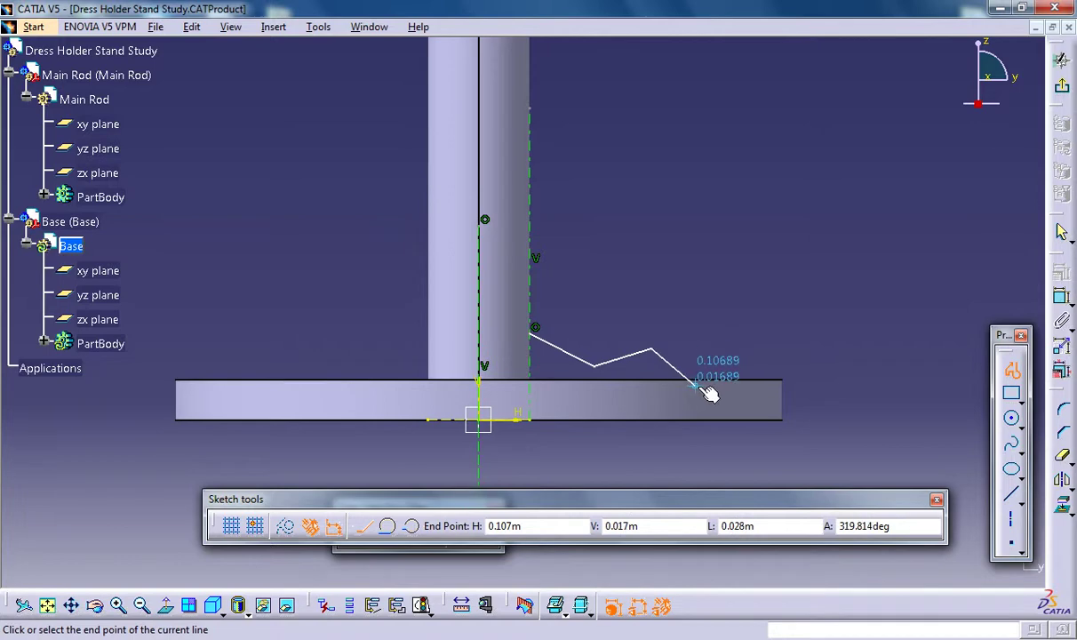
click(701, 383)
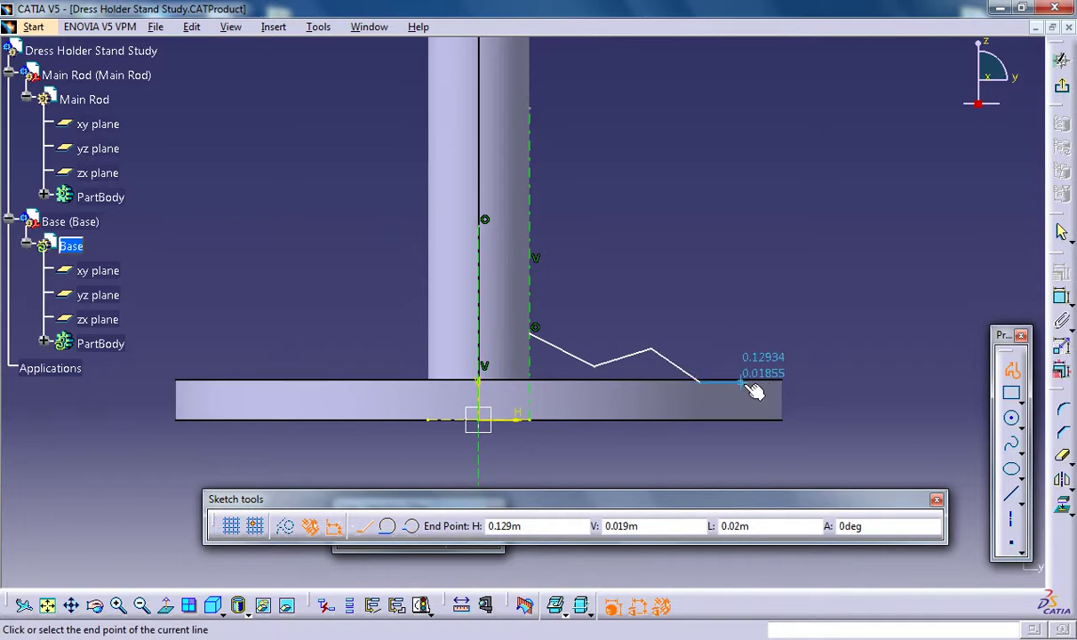
click(741, 382)
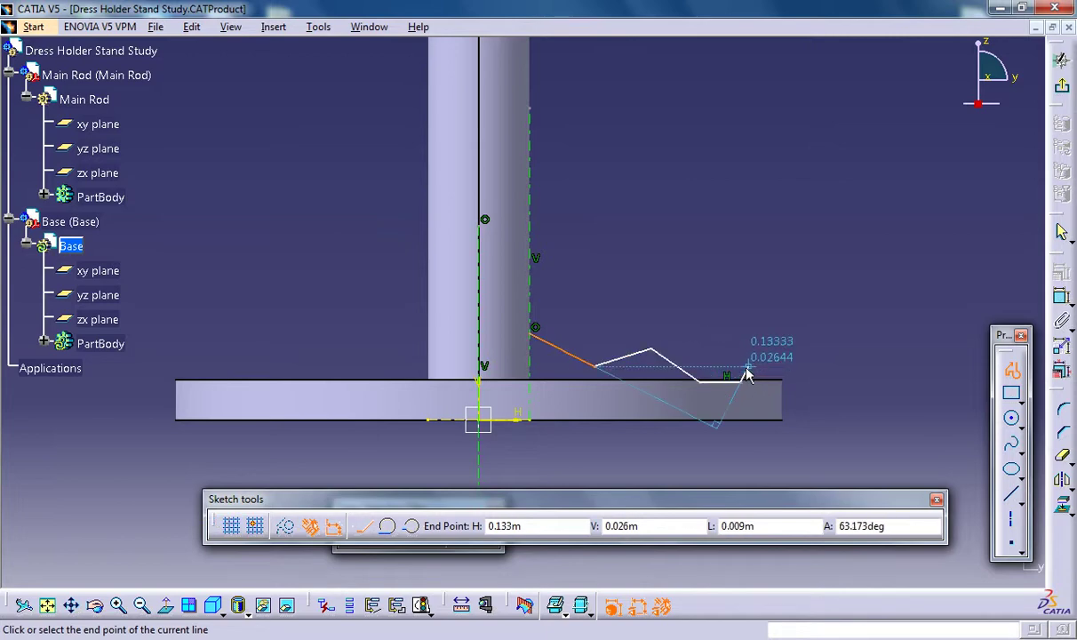
click(741, 366)
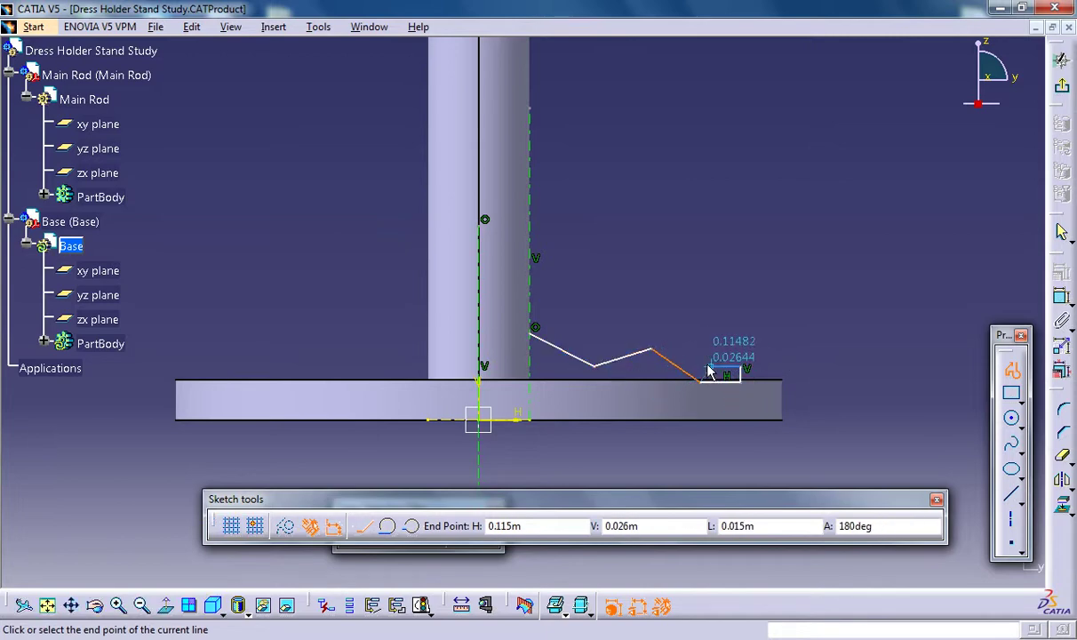
click(702, 367)
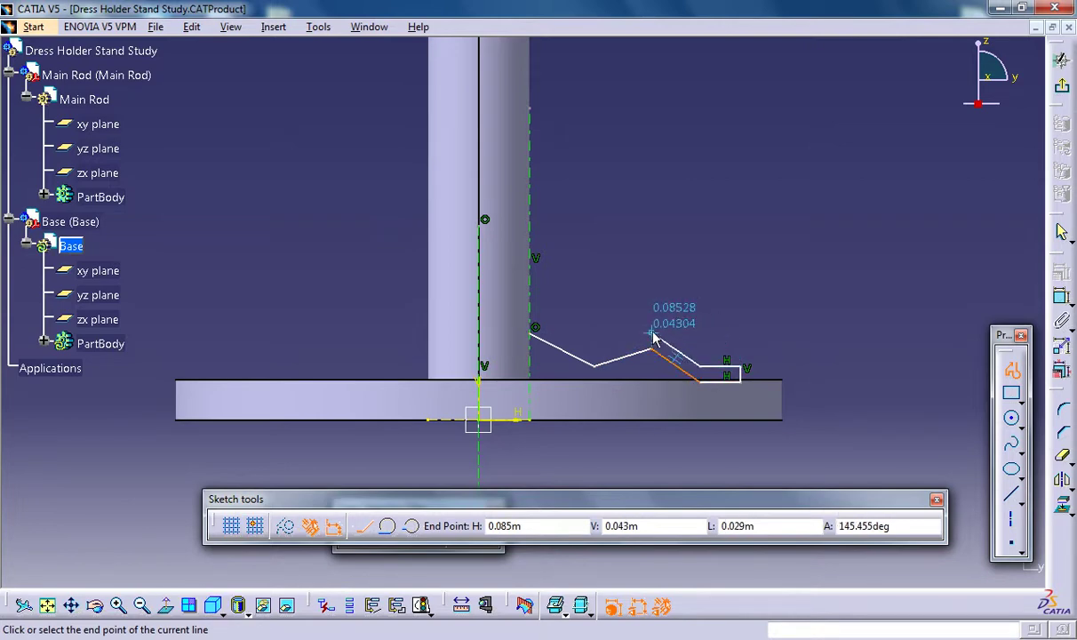
click(651, 335)
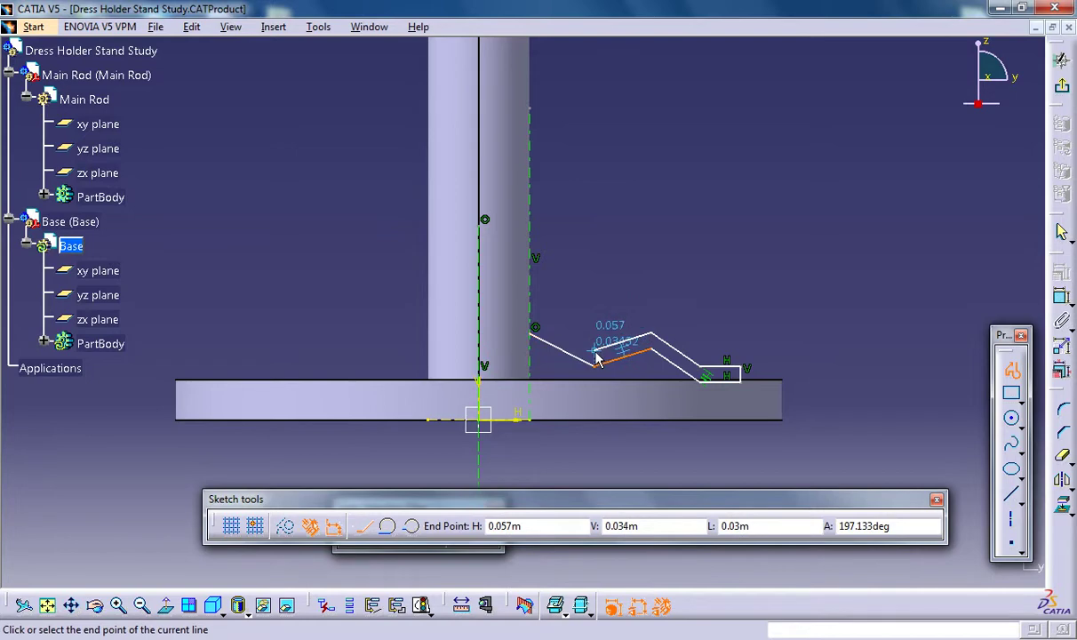
click(594, 351)
click(530, 316)
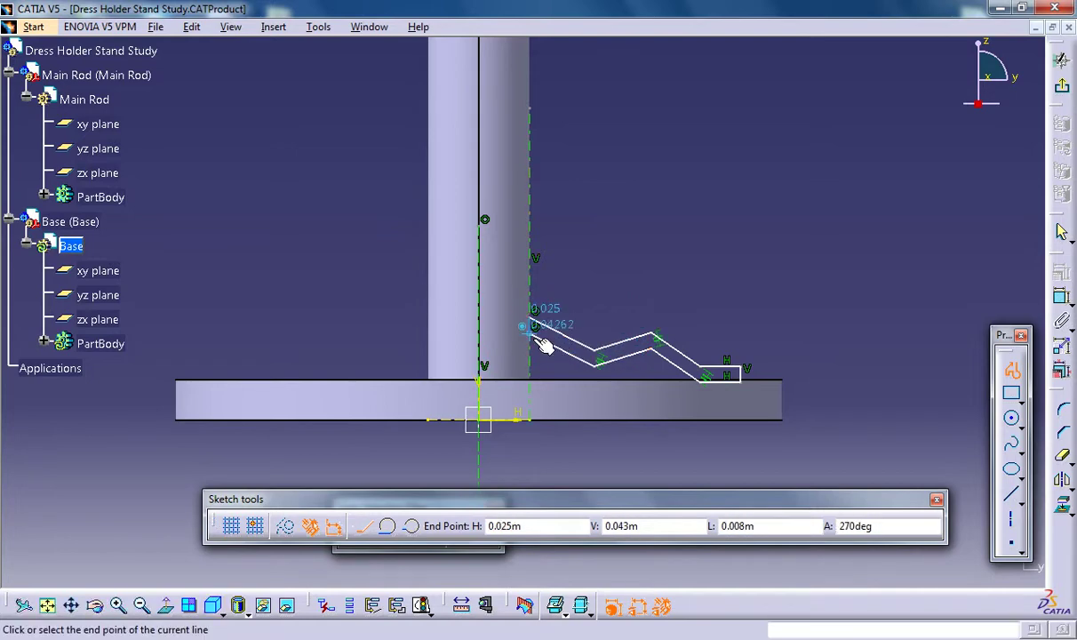
click(529, 333)
mouse_move(619, 300)
middle_down()
mouse_move(610, 330)
mouse_move(679, 310)
mouse_move(759, 305)
mouse_move(760, 245)
middle_up()
key(Escape)
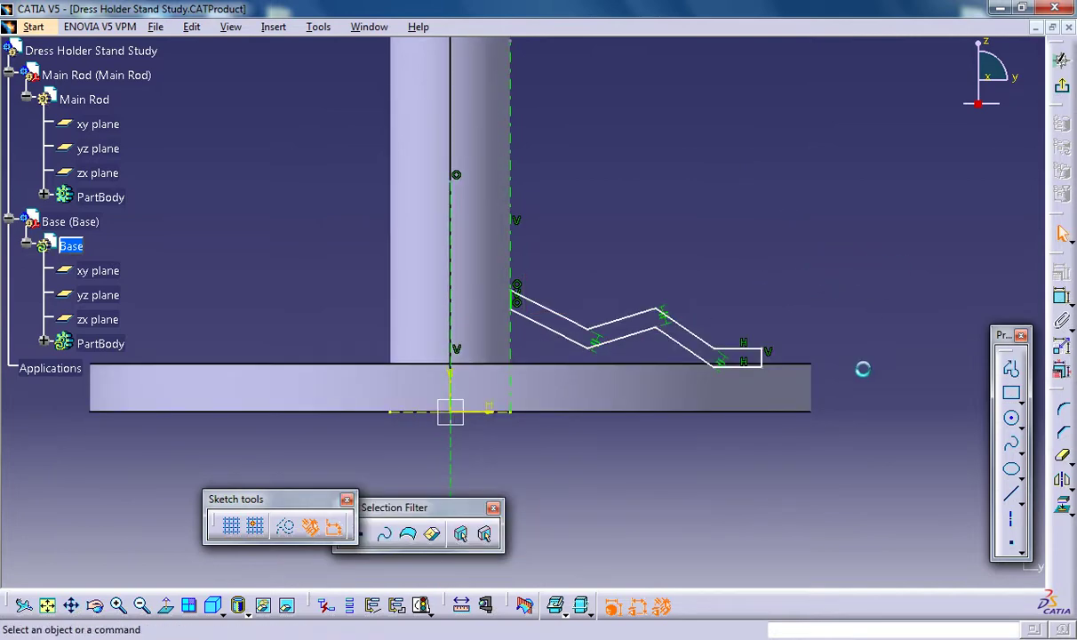
click(1060, 299)
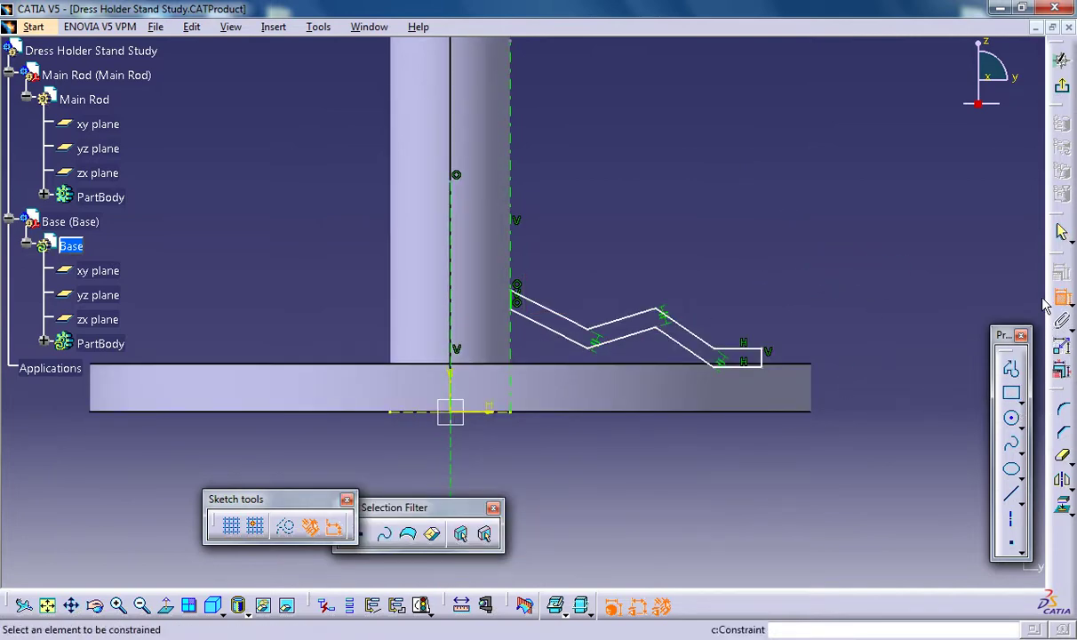
click(759, 367)
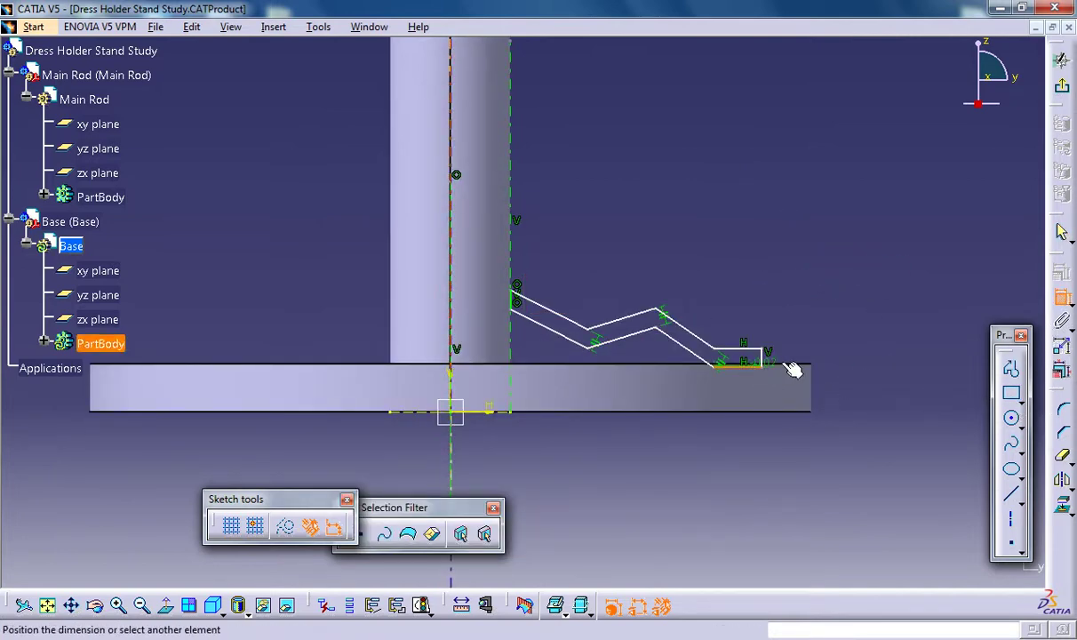
click(804, 364)
right_click(814, 342)
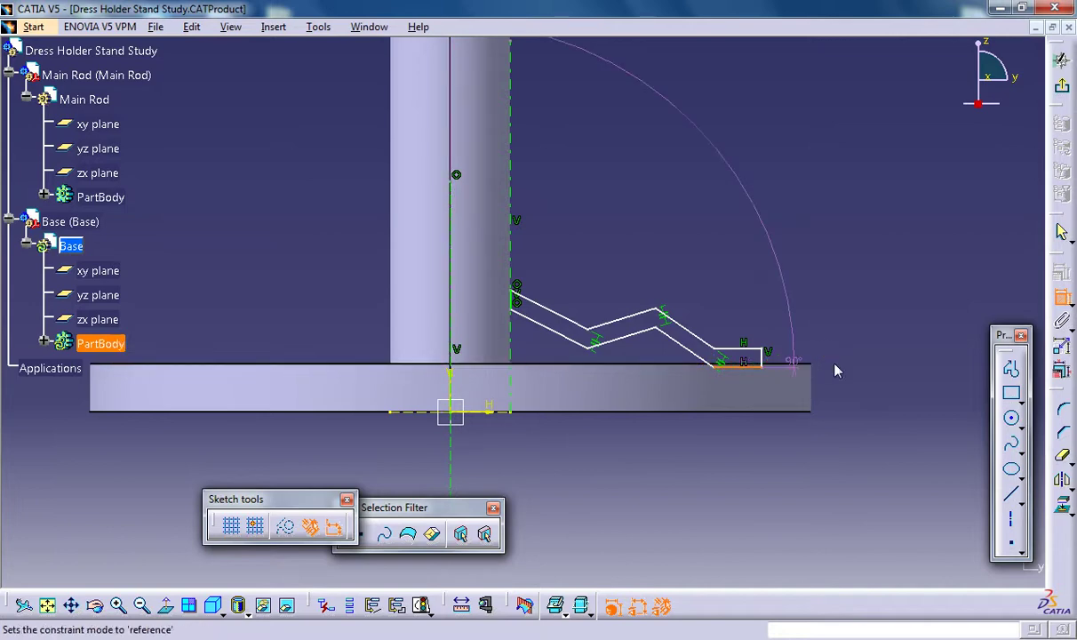
click(858, 447)
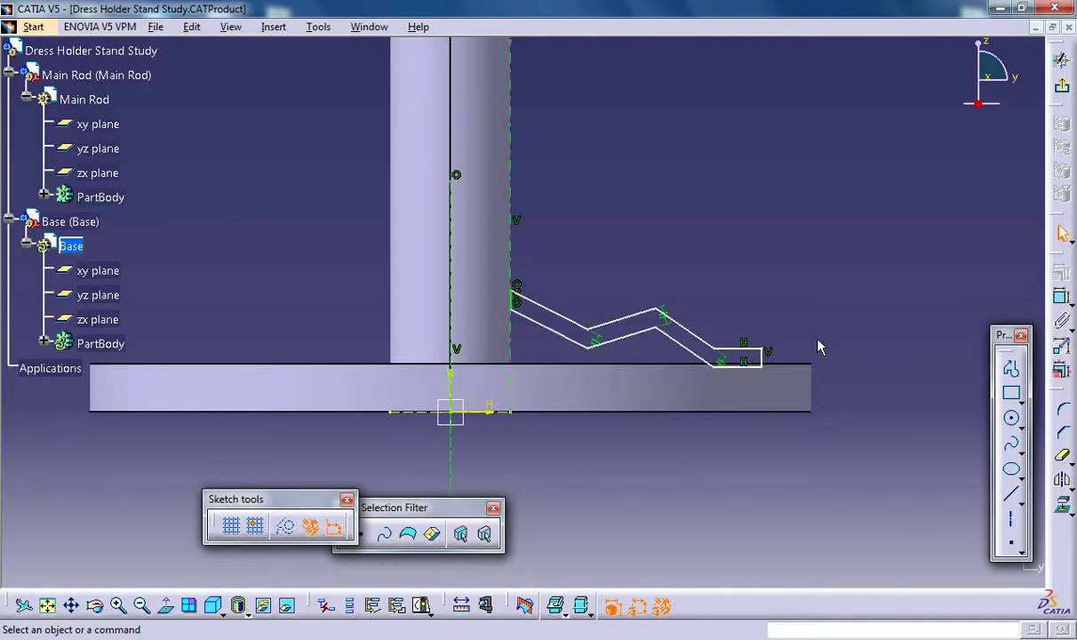
Constrain the bottom line of the zigzag profile's flat end to be coincident with the disc's top edge.
click(1061, 296)
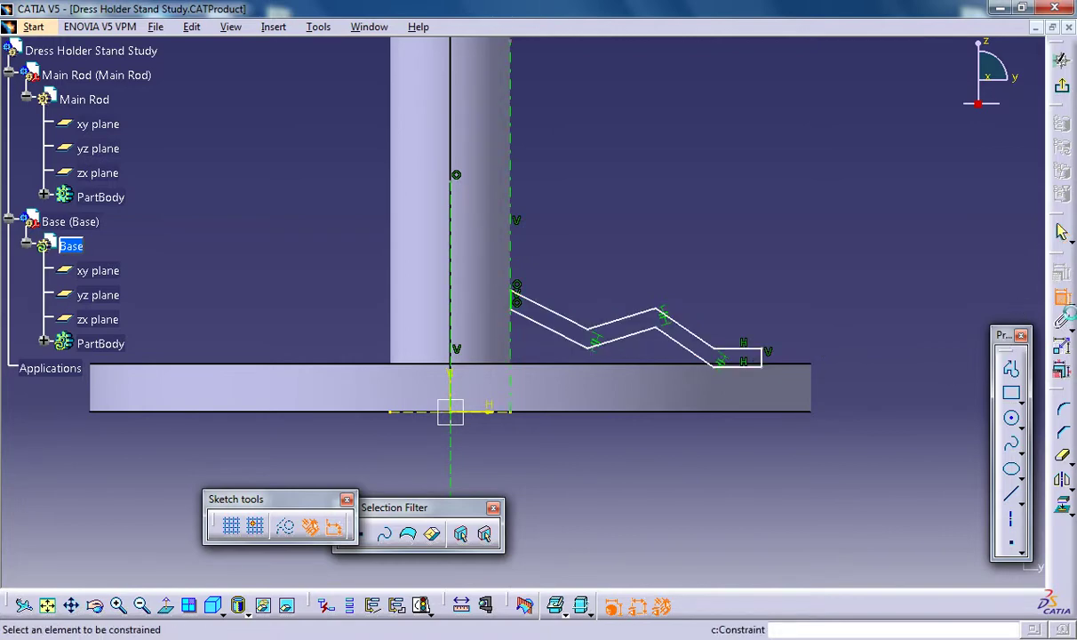
click(757, 365)
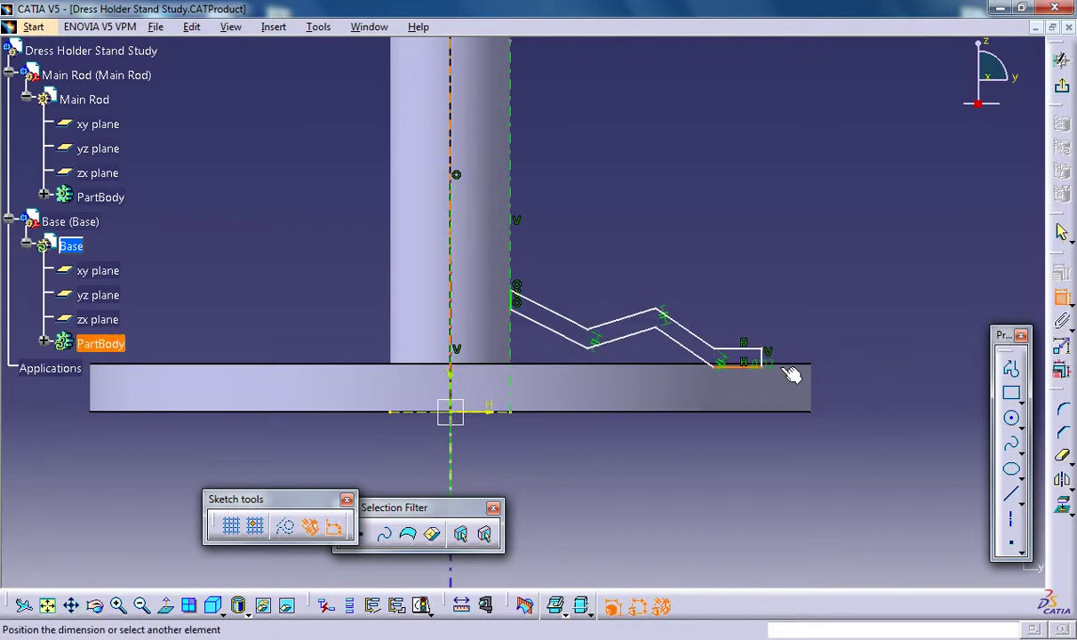
click(797, 366)
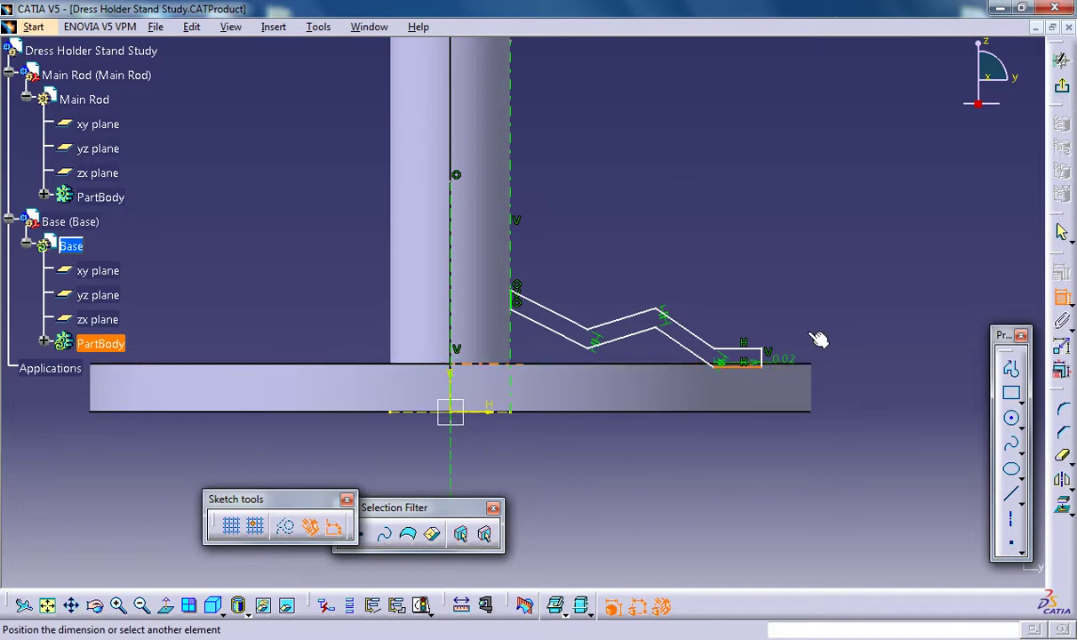
right_click(808, 334)
click(867, 465)
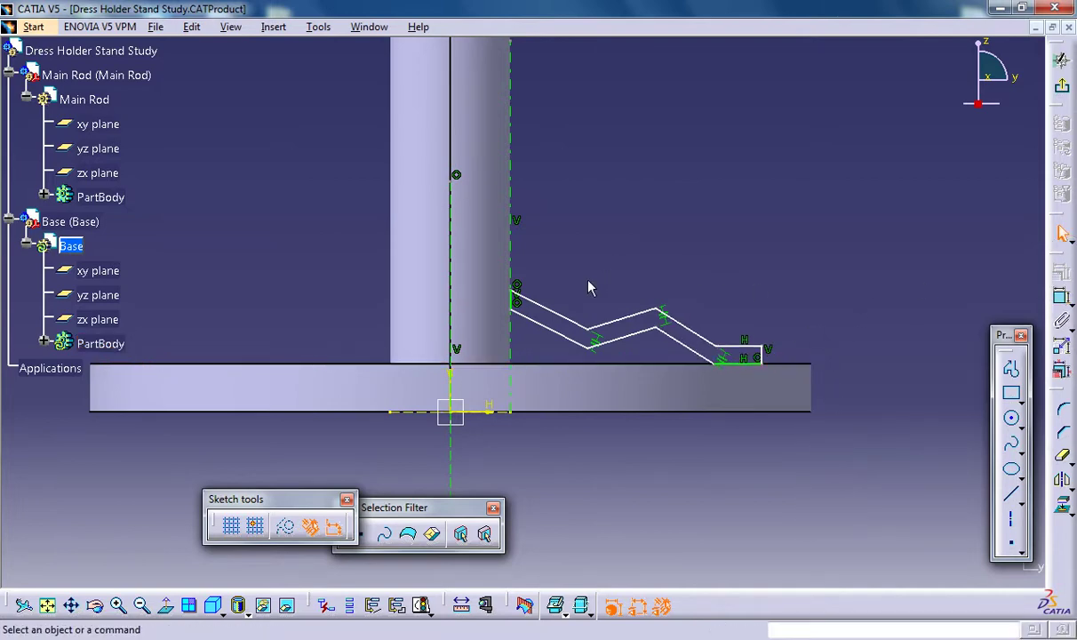
Reshape the zigzag profile by moving its valley lower and closer to the rod, and its peak lower and inwards.
click(584, 319)
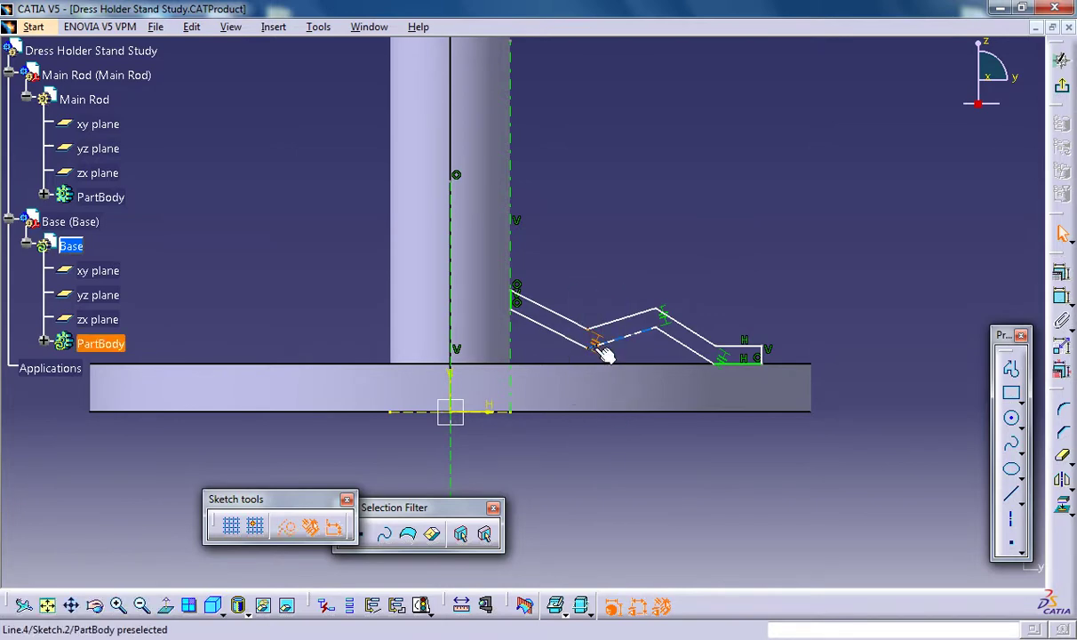
drag(589, 340, 579, 344)
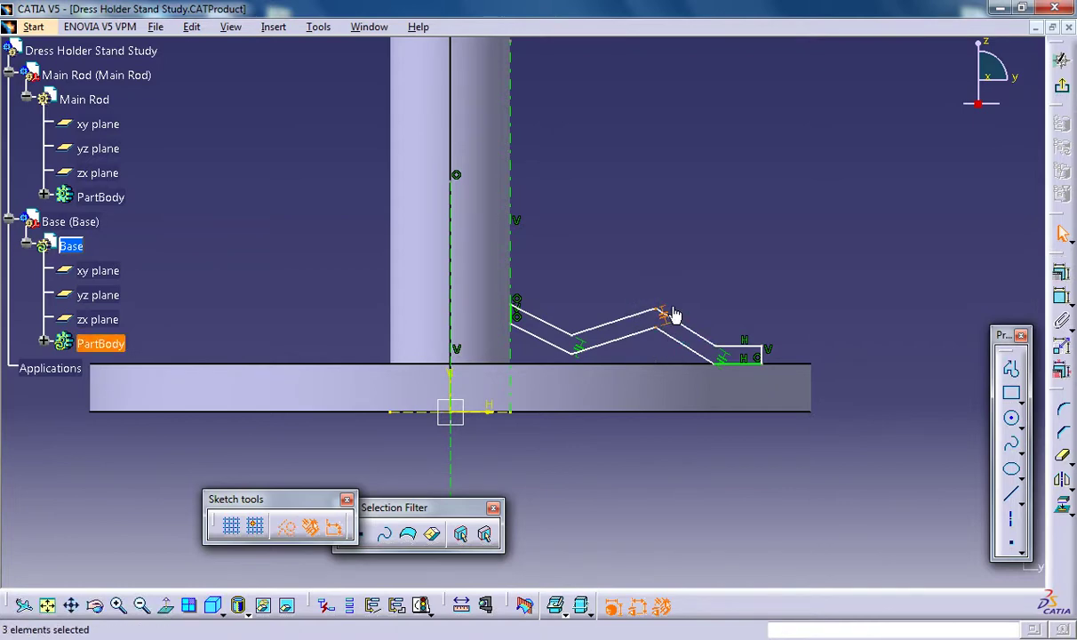
mouse_move(658, 310)
mouse_down()
mouse_move(649, 328)
mouse_move(661, 321)
mouse_up()
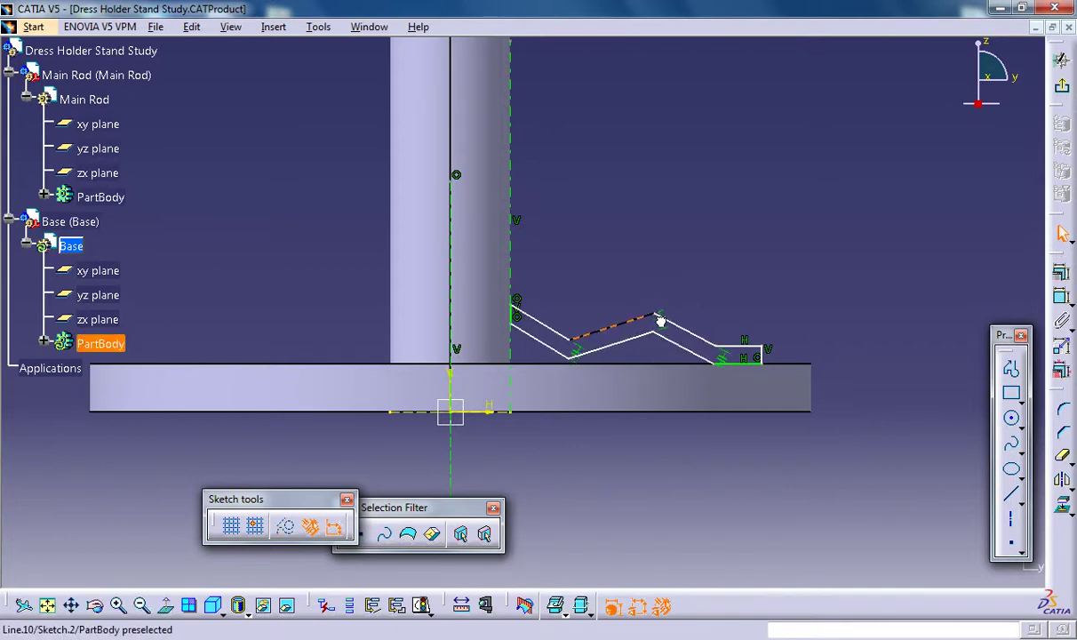
click(656, 284)
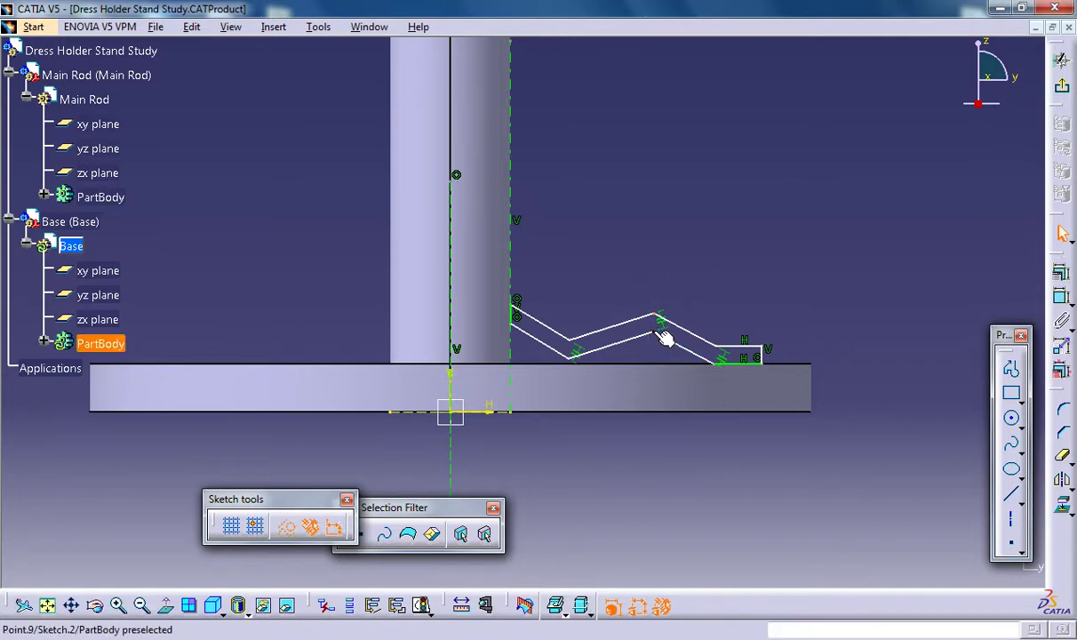
mouse_move(662, 335)
mouse_down()
mouse_move(644, 355)
mouse_move(634, 350)
mouse_up()
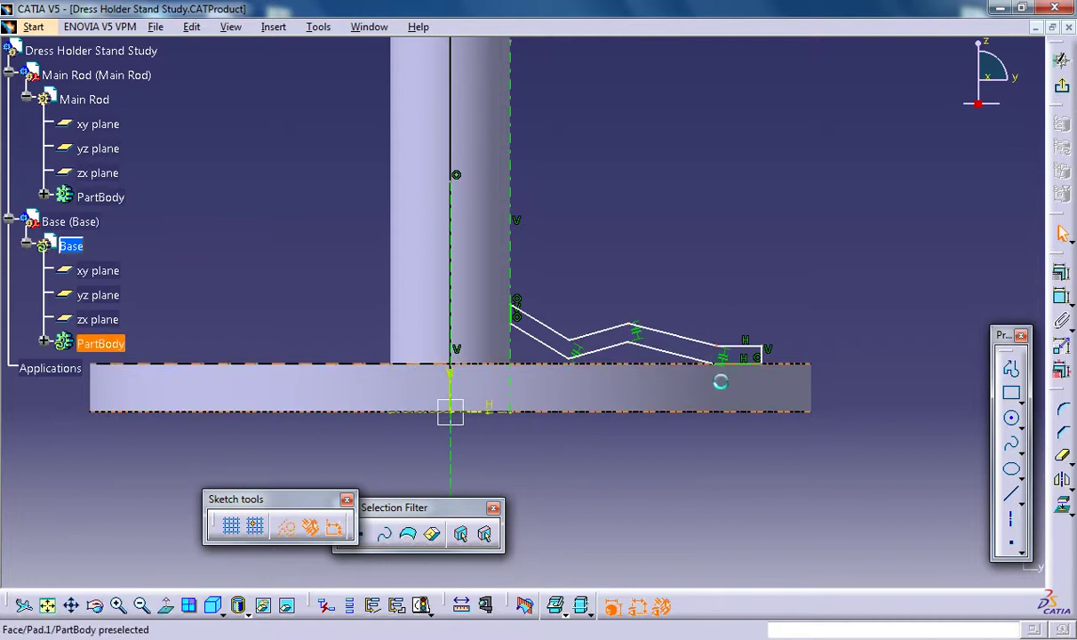
Shift the profile's flat end towards the rod by moving its inner corner and its vertical end line inwards.
drag(718, 358, 684, 357)
drag(736, 325, 790, 399)
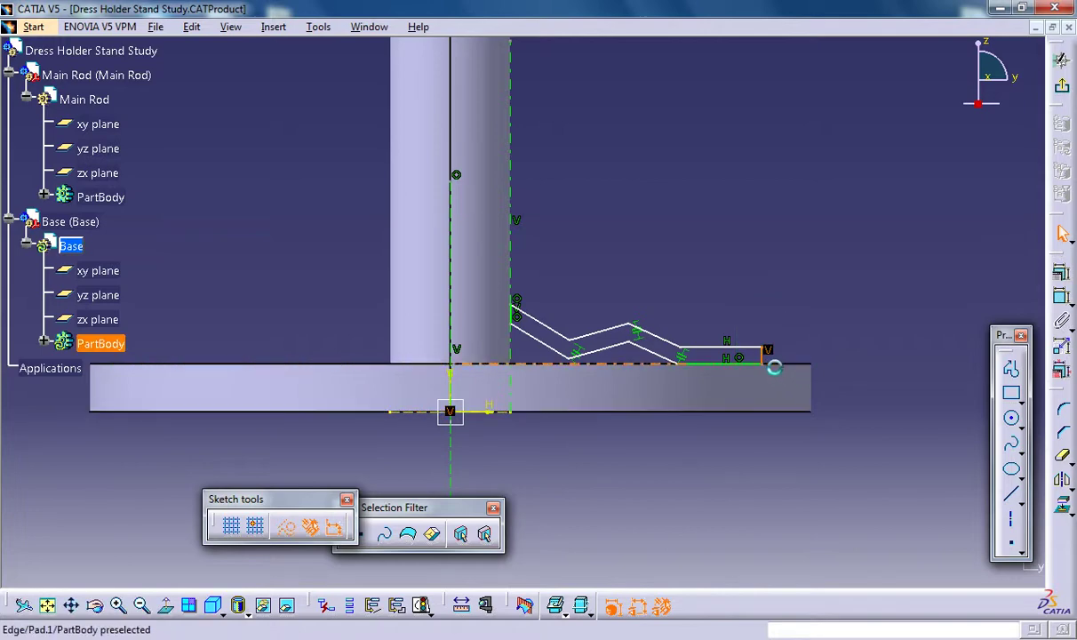
drag(765, 362, 743, 364)
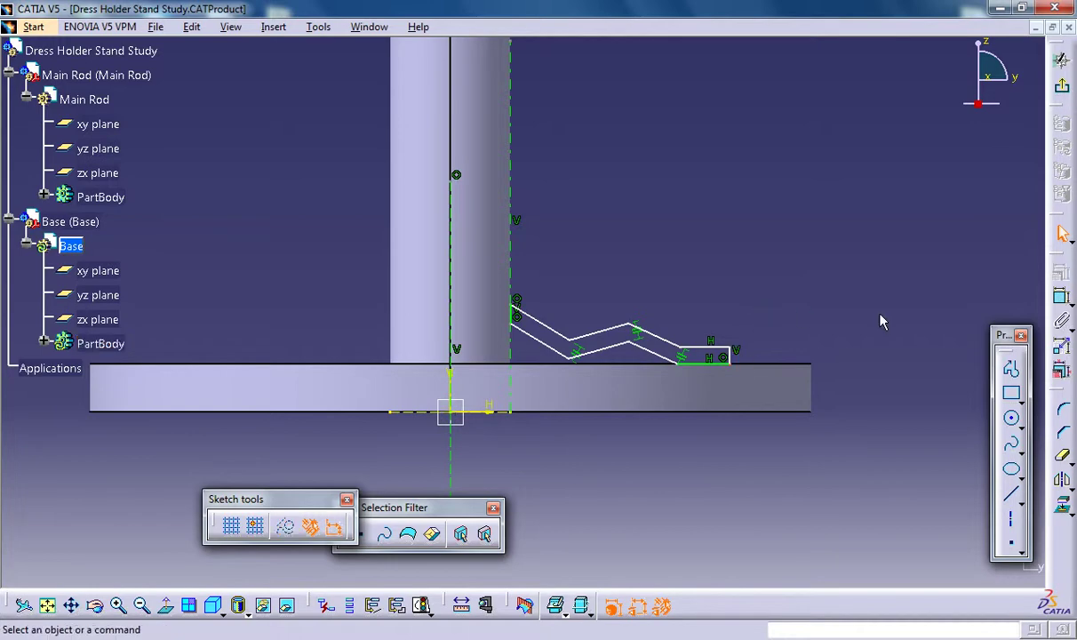
Exit the sketch and revolve the zigzag profile 360deg about the sketch axis with the Shaft tool.
click(1061, 86)
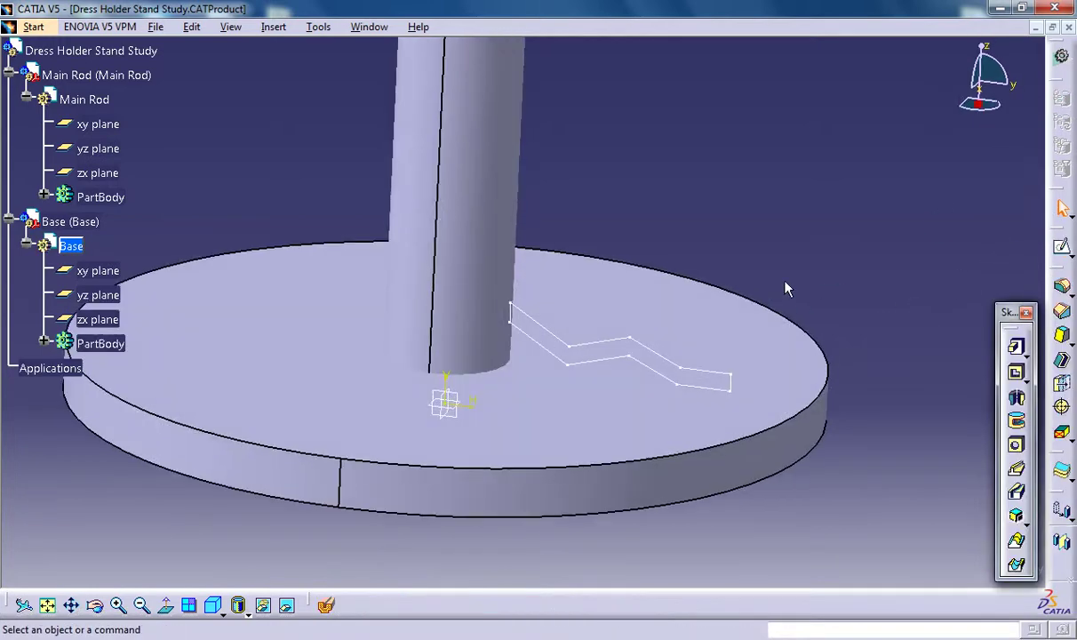
click(640, 360)
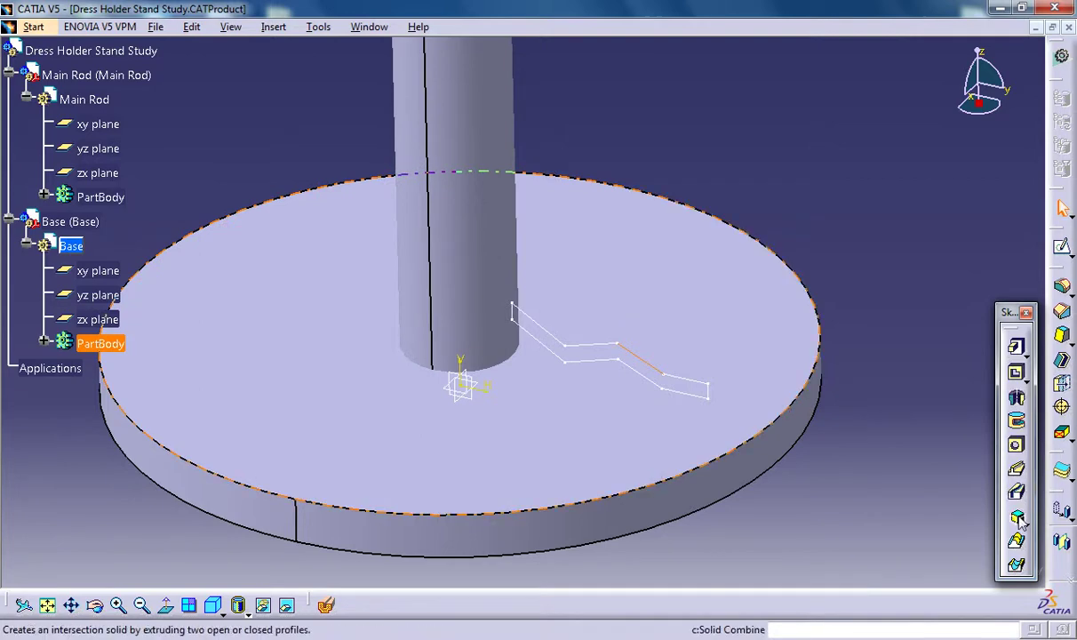
click(1017, 402)
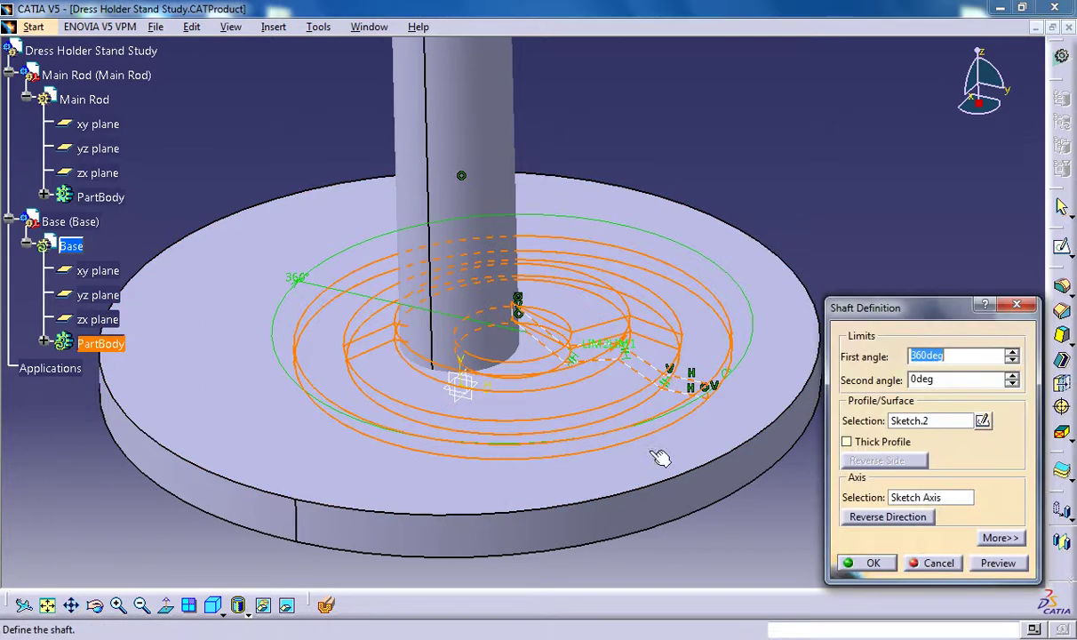
click(869, 562)
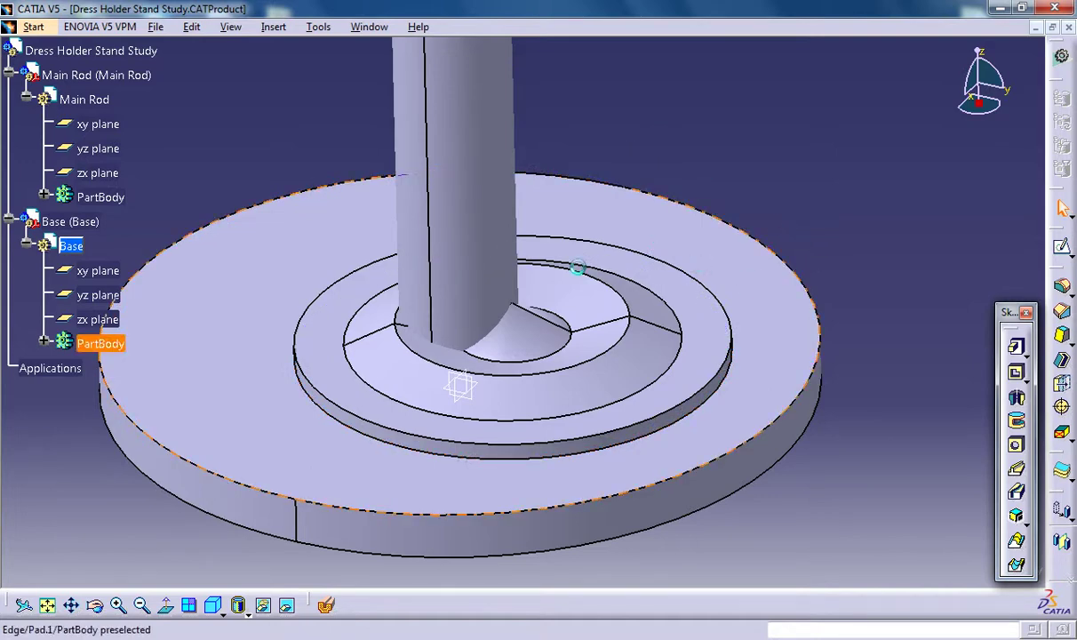
Reopen the shaft's profile sketch to inspect the profile and its axes, and return to the part without editing.
middle_drag(606, 365, 627, 202)
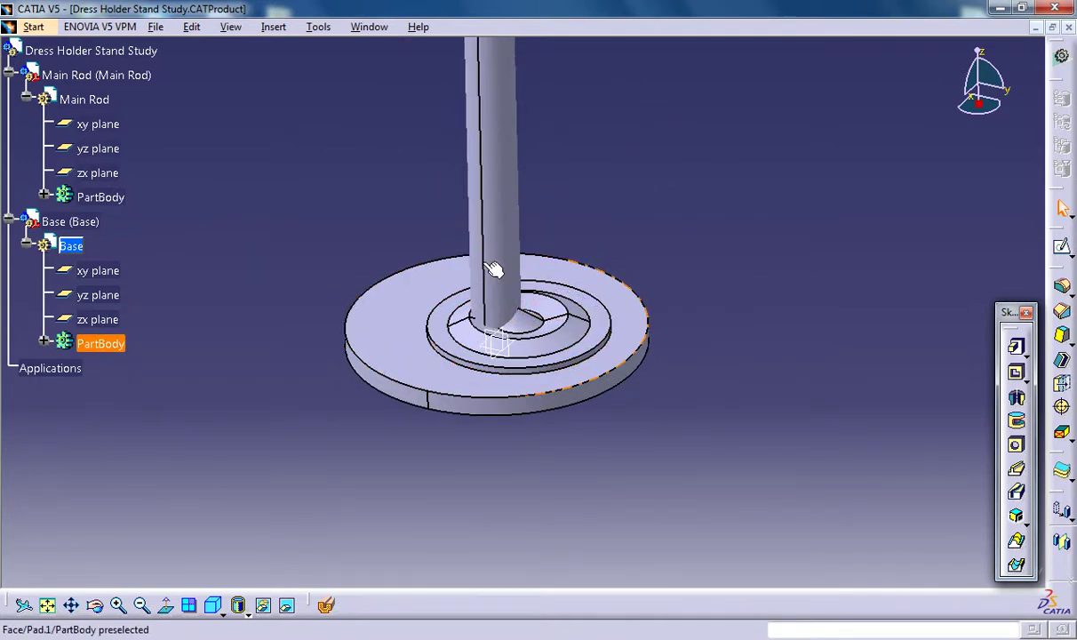
click(43, 341)
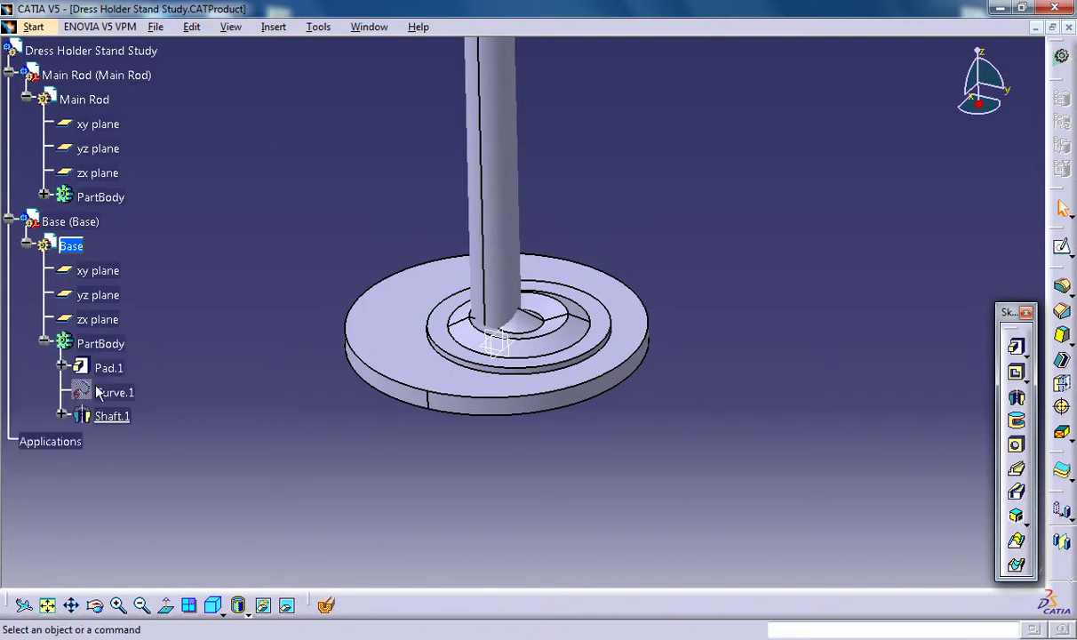
click(62, 415)
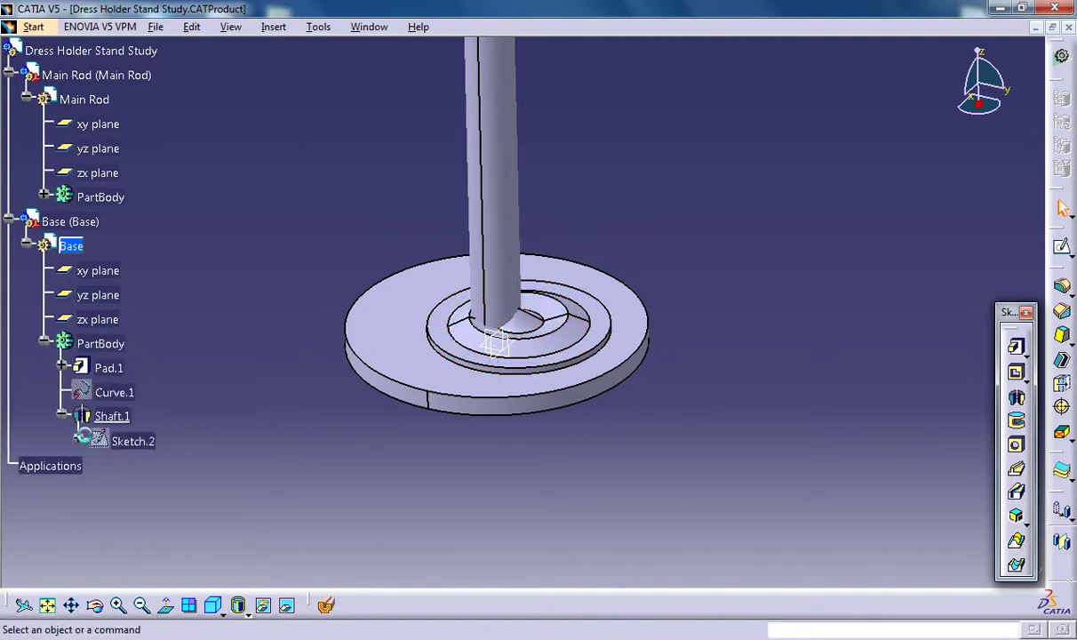
double_click(133, 441)
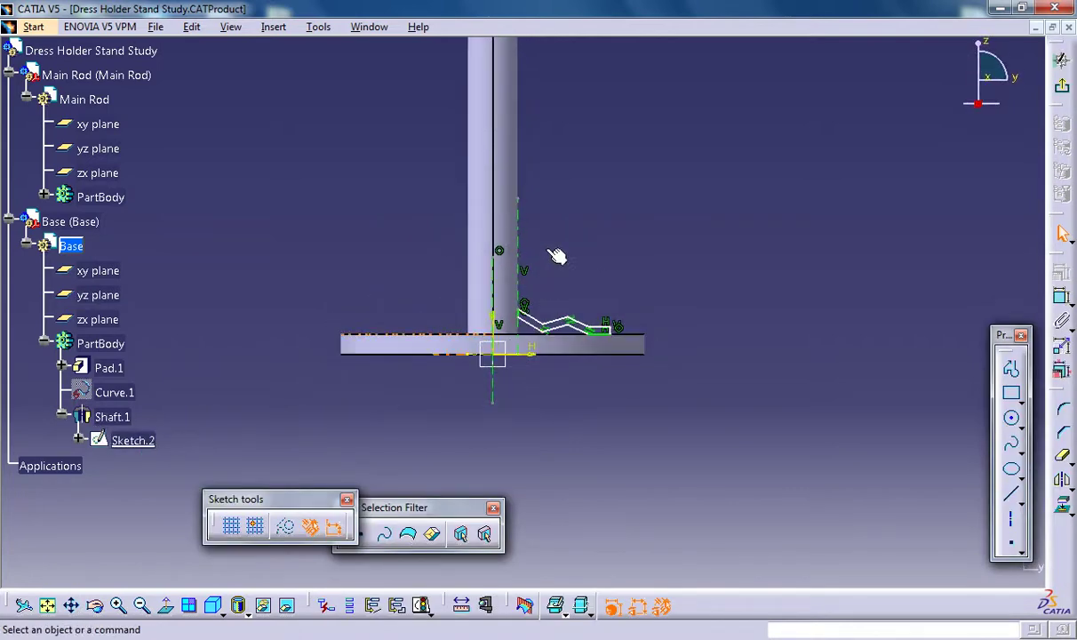
mouse_move(623, 285)
middle_down()
mouse_move(659, 292)
mouse_move(651, 242)
mouse_move(647, 260)
middle_up()
click(1062, 85)
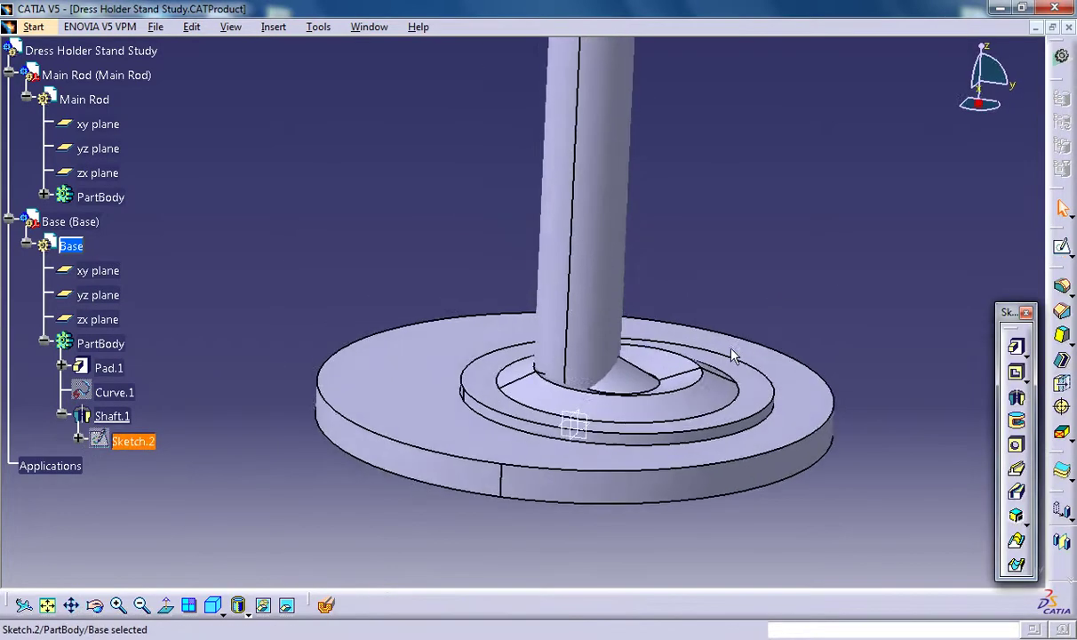
Edit the shaft so that the zigzag profile revolves about the Z Axis instead of the sketch axis.
double_click(112, 416)
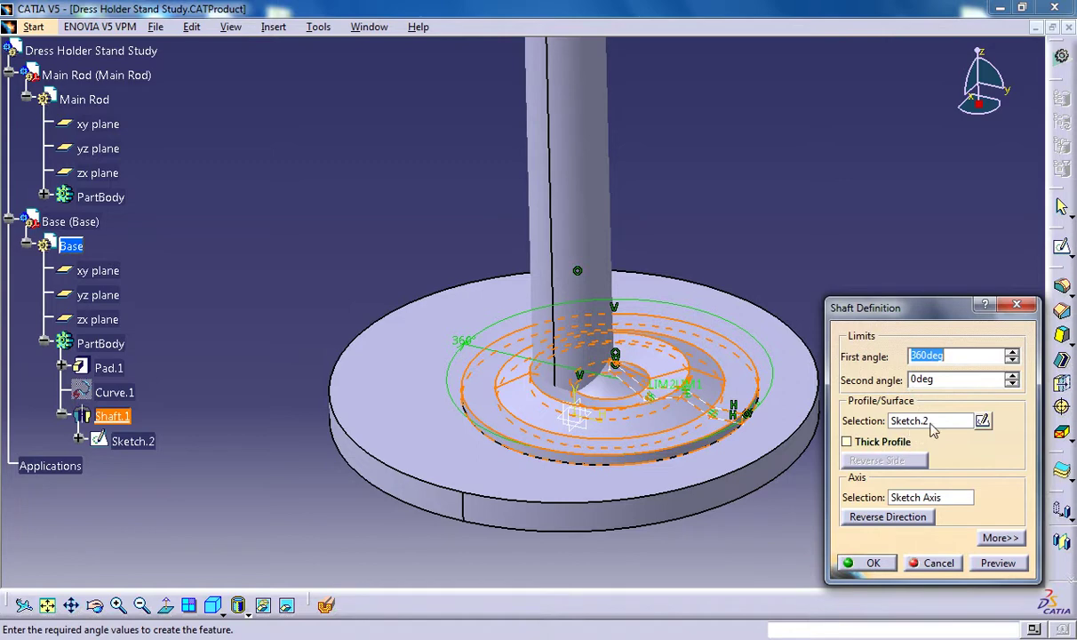
click(910, 499)
right_click(896, 500)
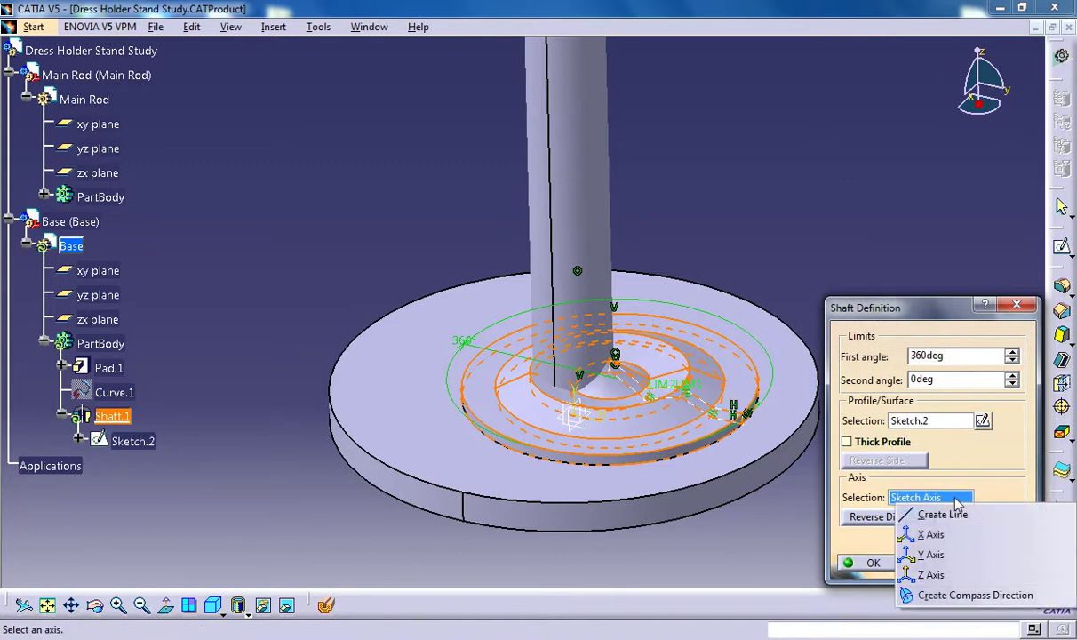
click(932, 575)
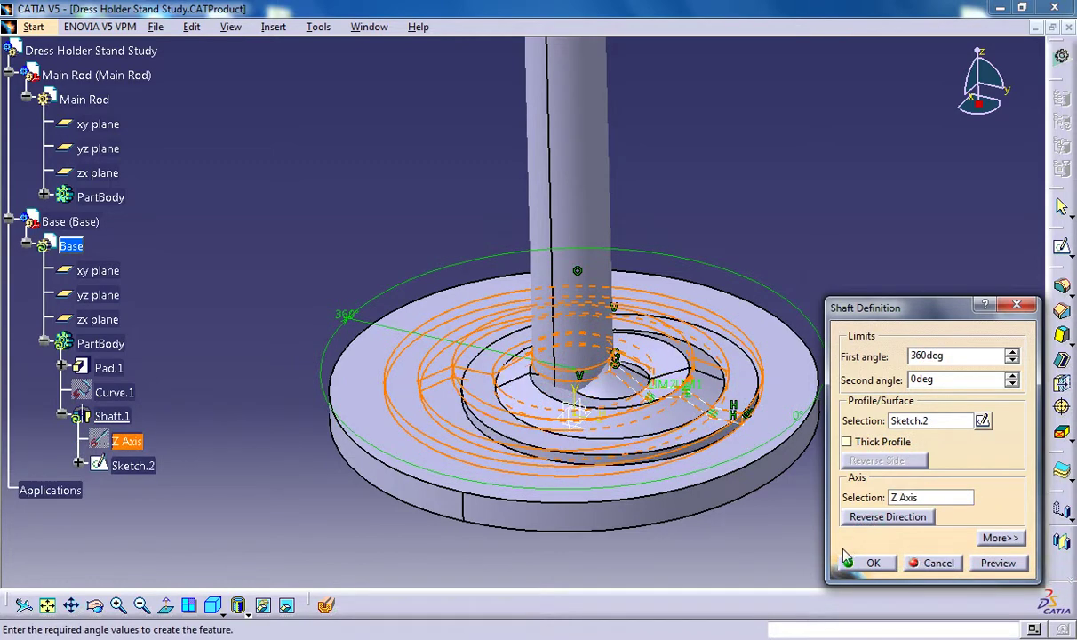
click(874, 564)
middle_drag(702, 224, 771, 253)
middle_drag(740, 212, 742, 355)
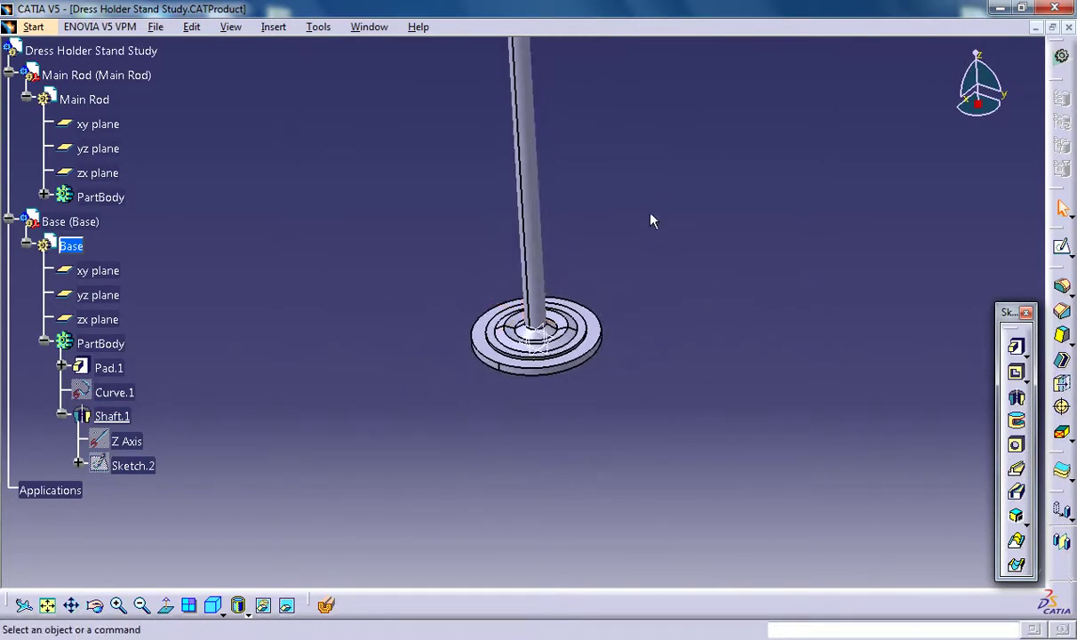
middle_drag(649, 219, 642, 335)
mouse_move(589, 228)
middle_down()
mouse_move(603, 329)
mouse_move(572, 231)
mouse_move(587, 218)
middle_up()
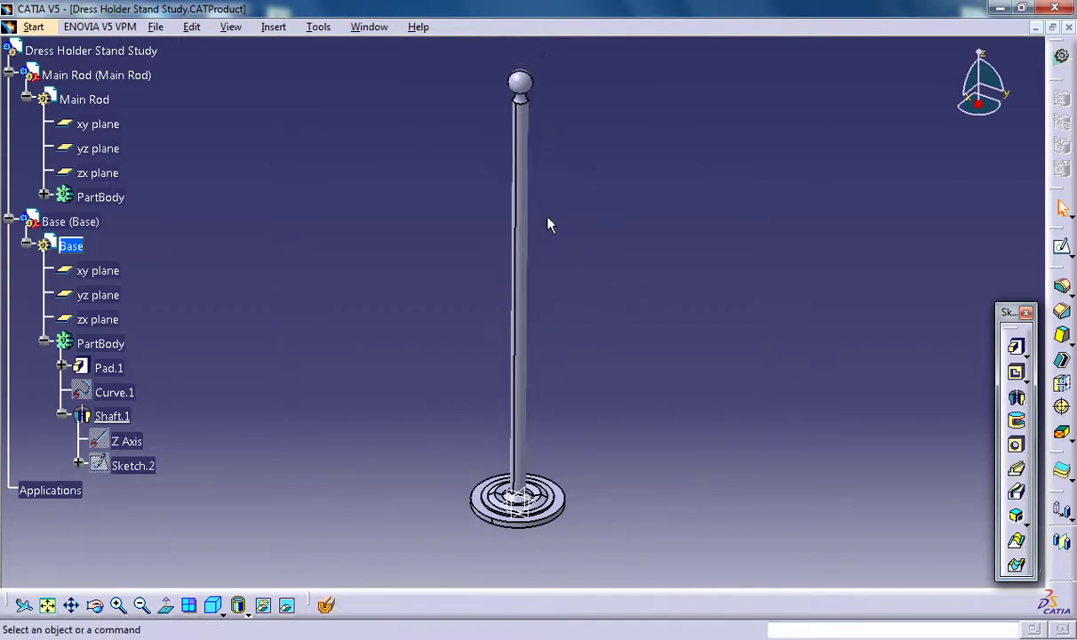